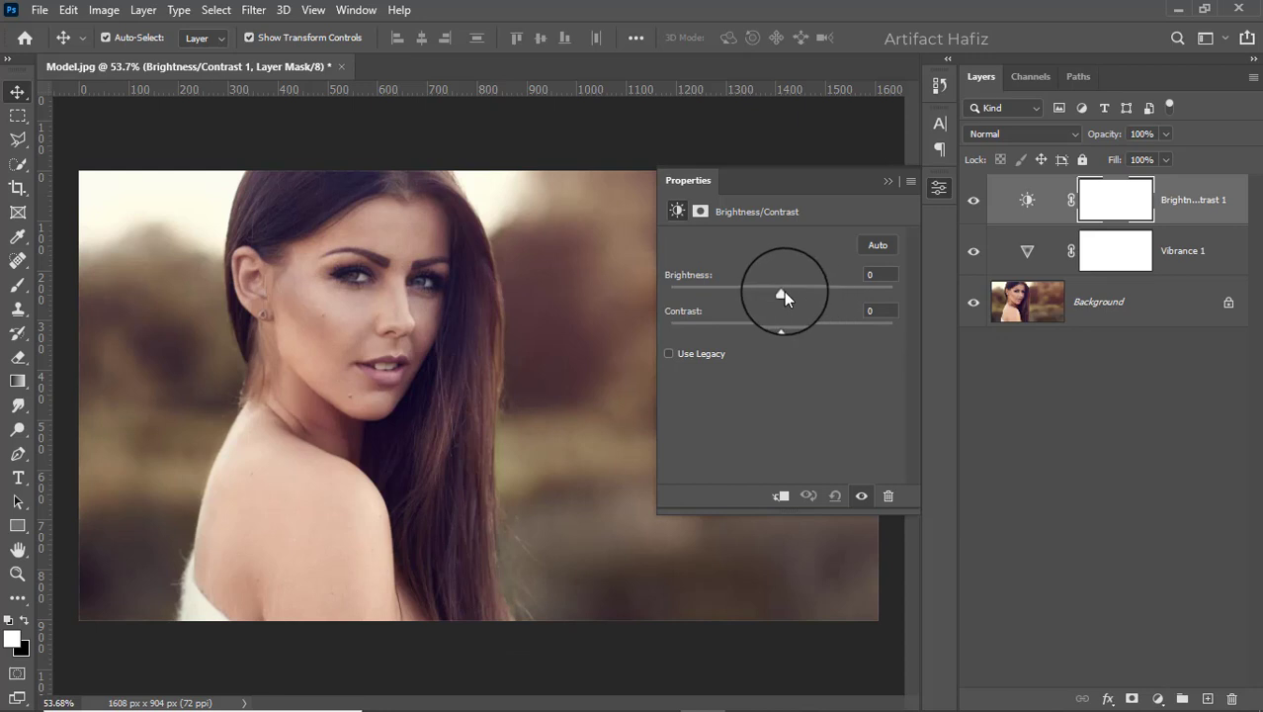
Set the brightness of the Brightness/Contrast adjustment layer to -39.
drag(781, 293, 752, 294)
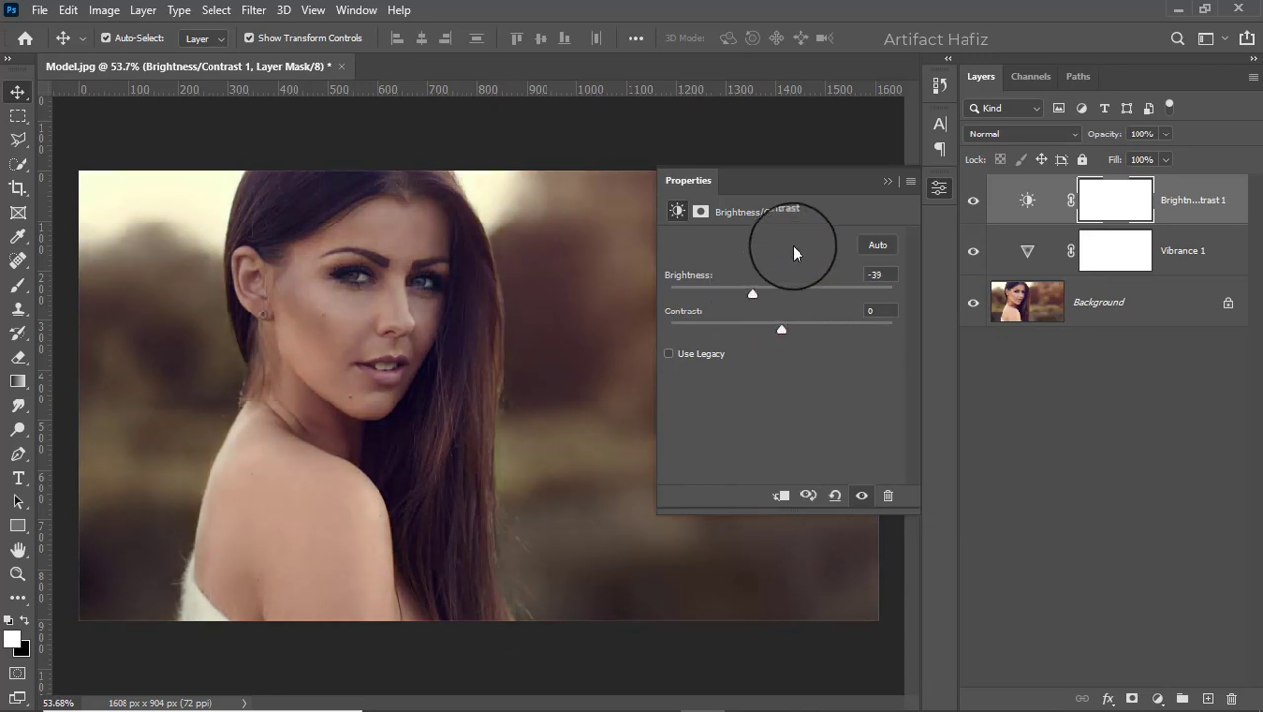
click(887, 182)
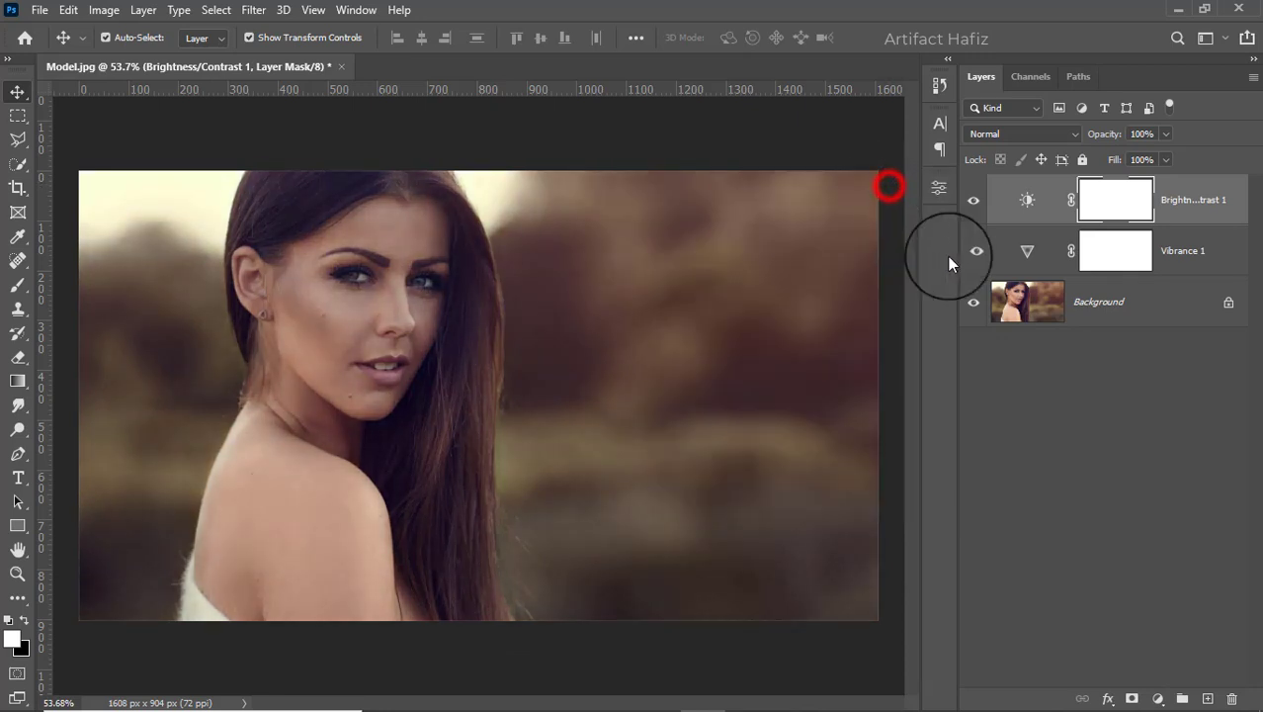
Add a Curves adjustment layer with the shadows anchored and the highlights raised, and set its blend mode to Luminosity.
click(1157, 699)
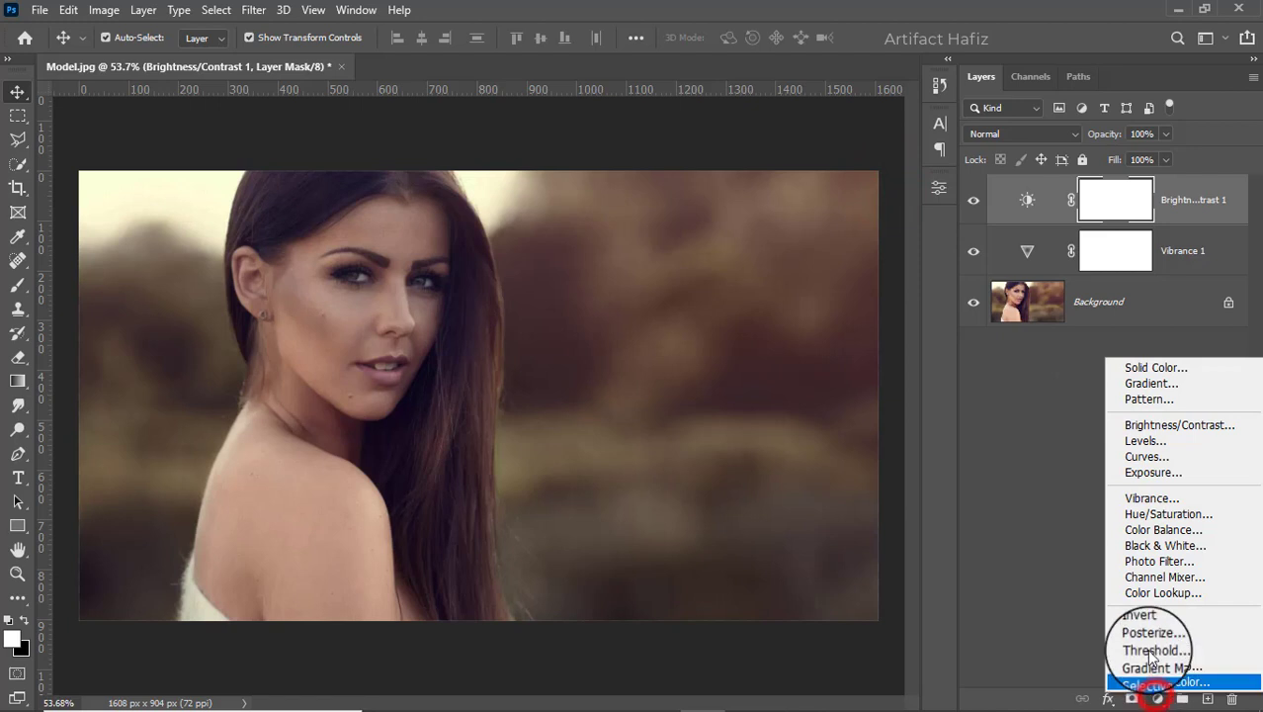
click(1121, 457)
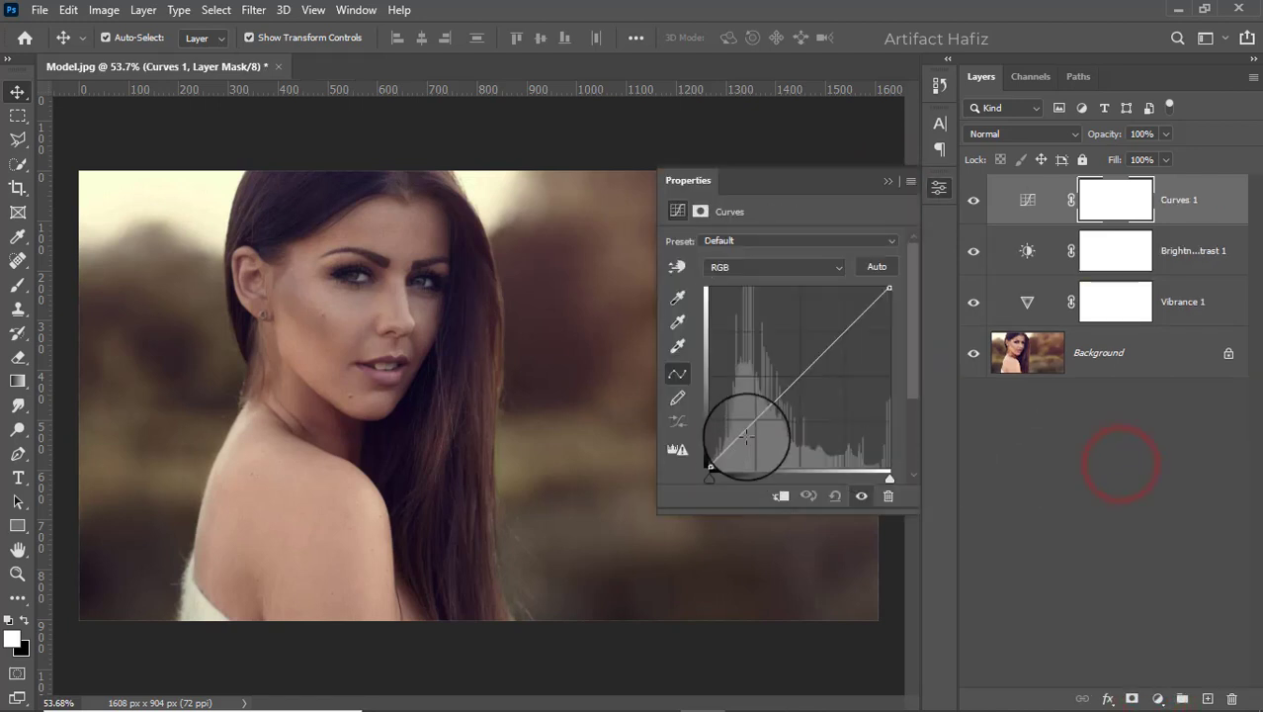
drag(753, 423, 754, 423)
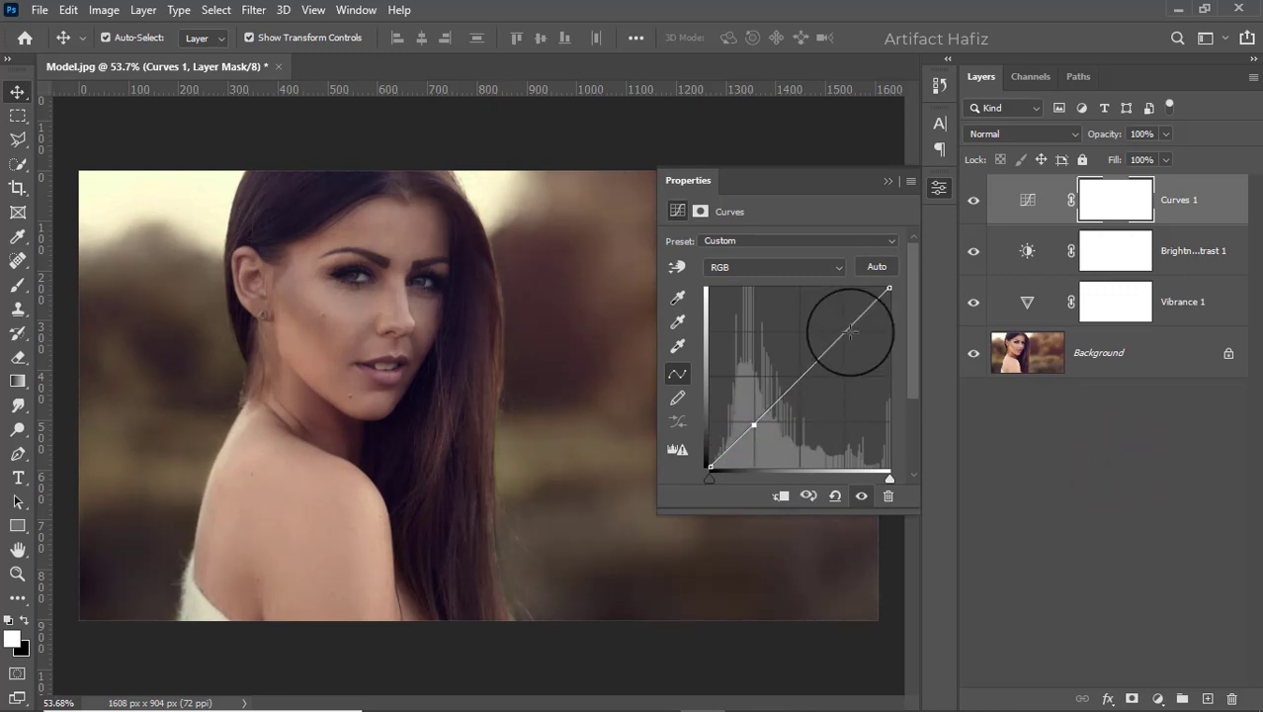
drag(848, 329, 844, 315)
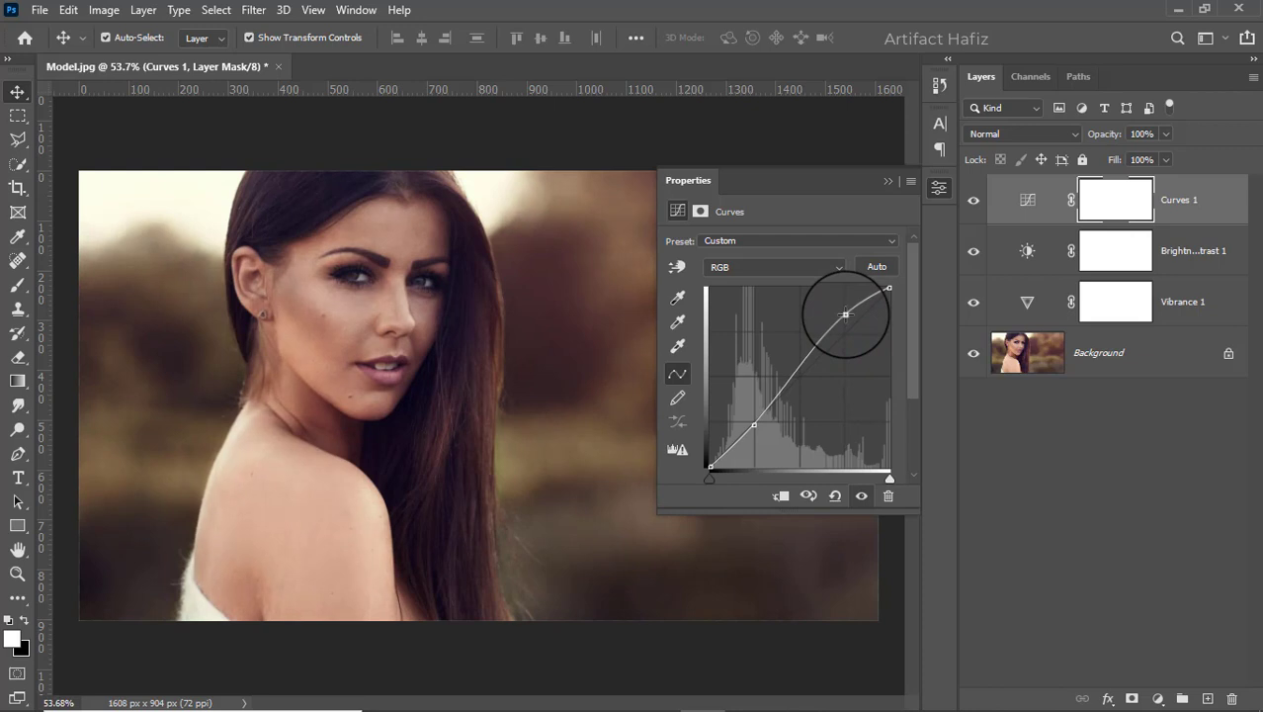
click(886, 182)
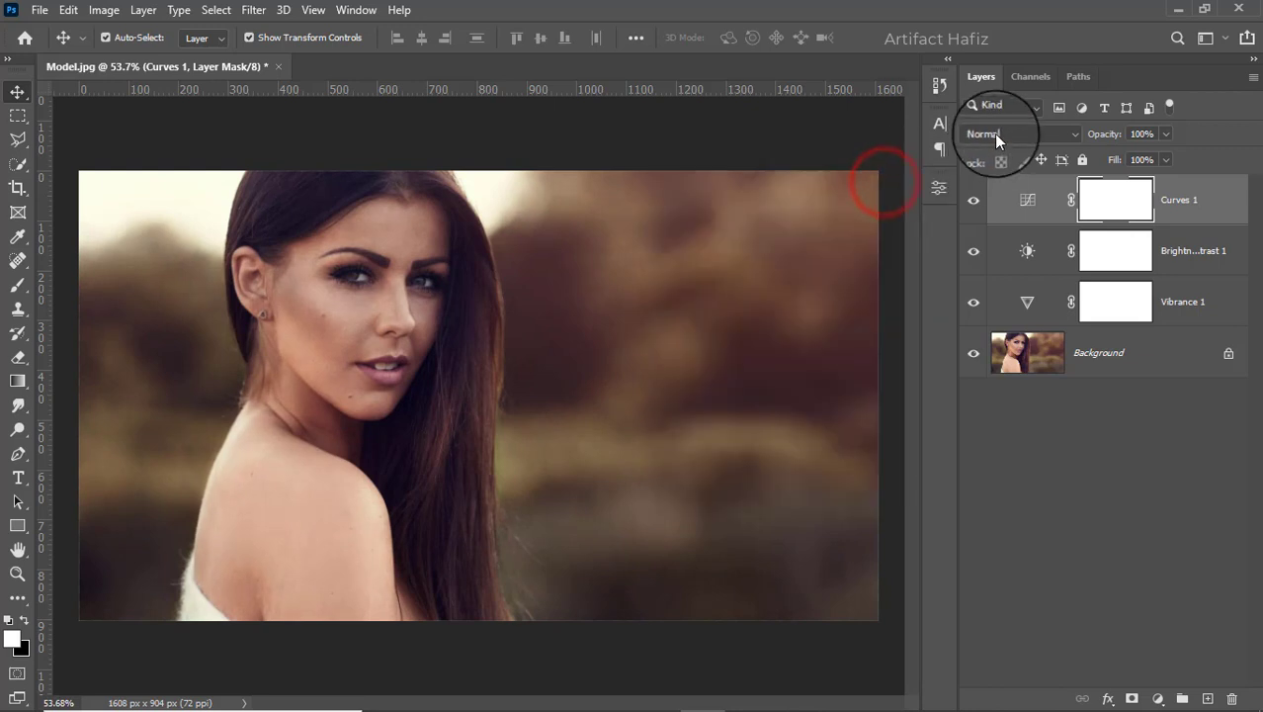
click(993, 133)
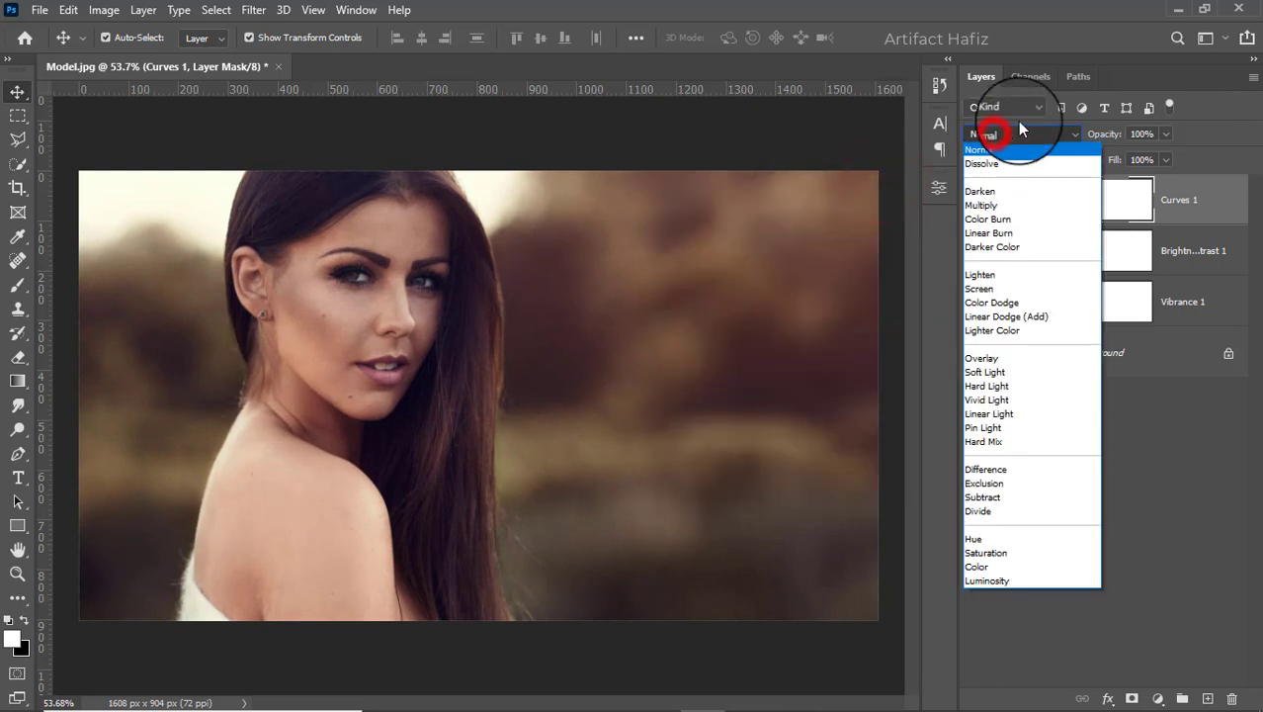
click(985, 577)
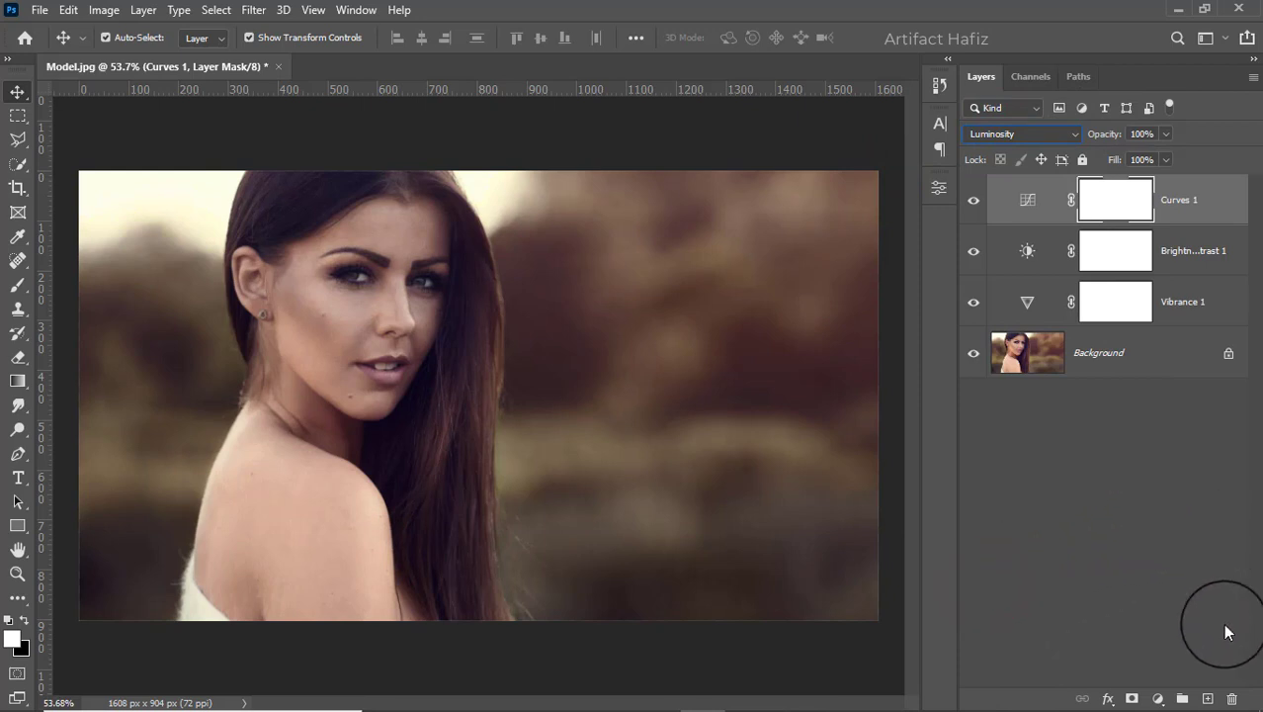
Create a new empty layer on top and set up a Soft Round brush at 100% opacity with foreground colour ff8400.
click(1207, 699)
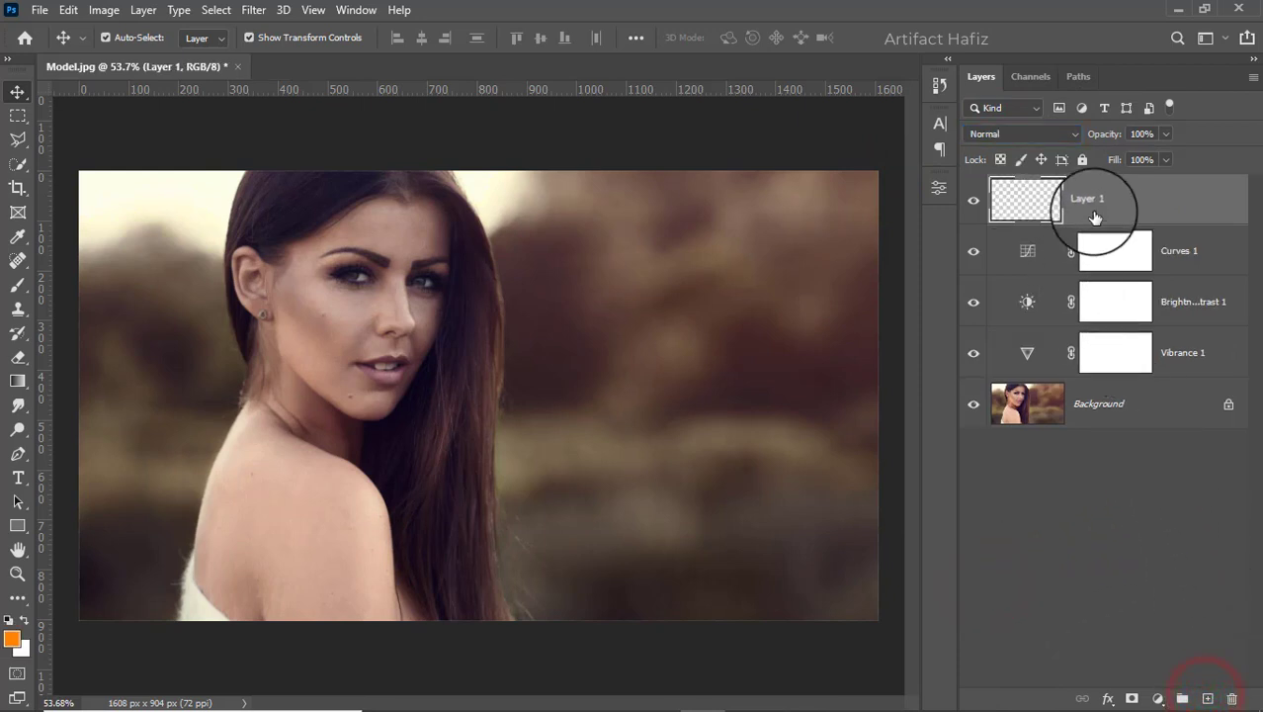
click(18, 284)
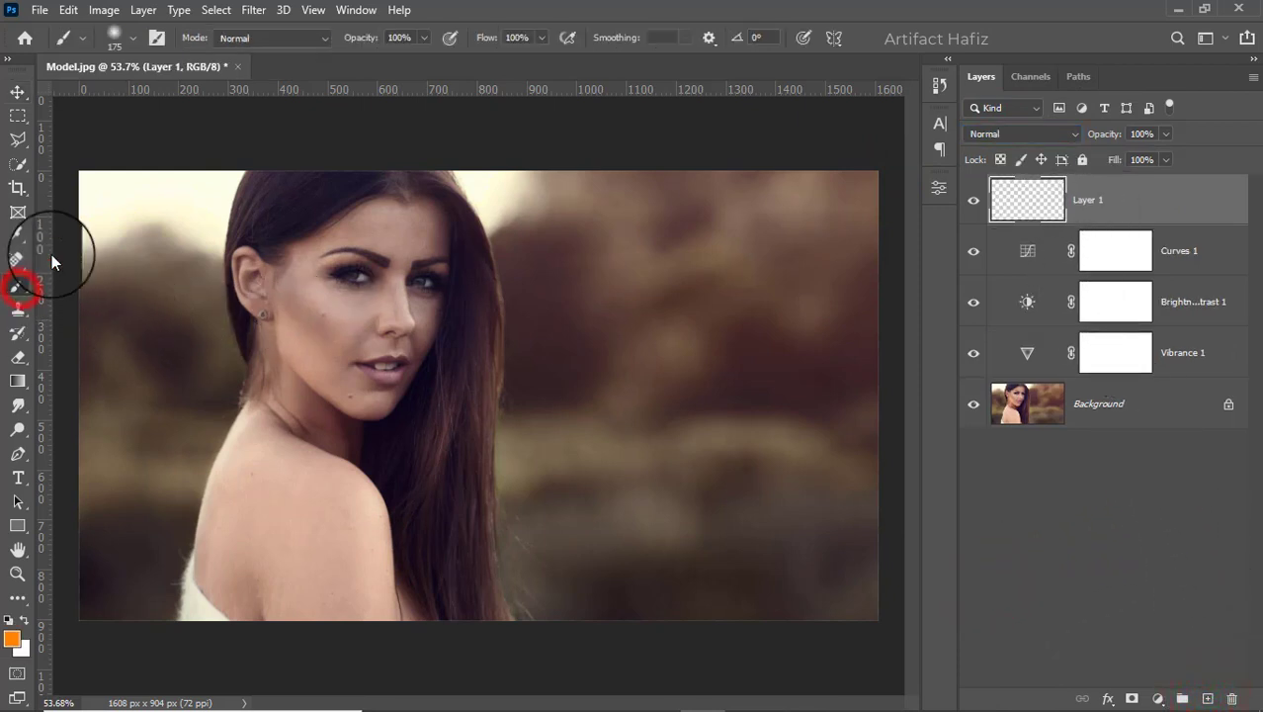
click(129, 39)
click(123, 279)
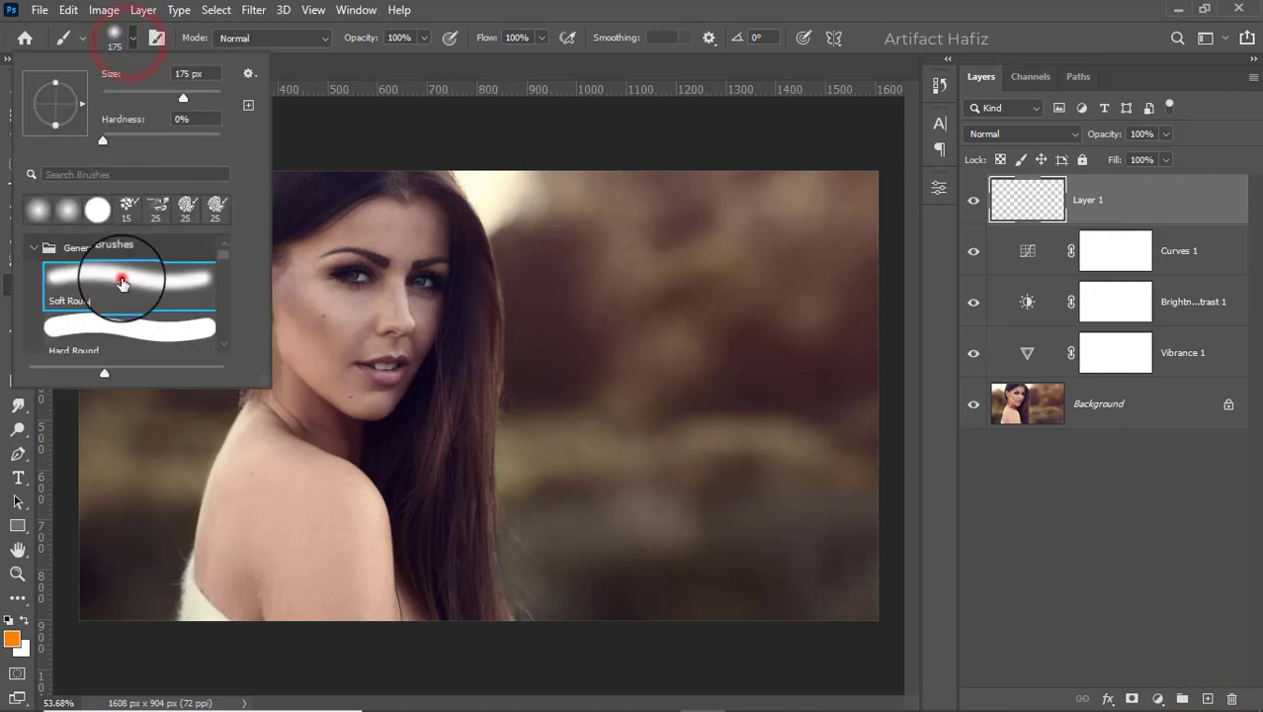
click(423, 38)
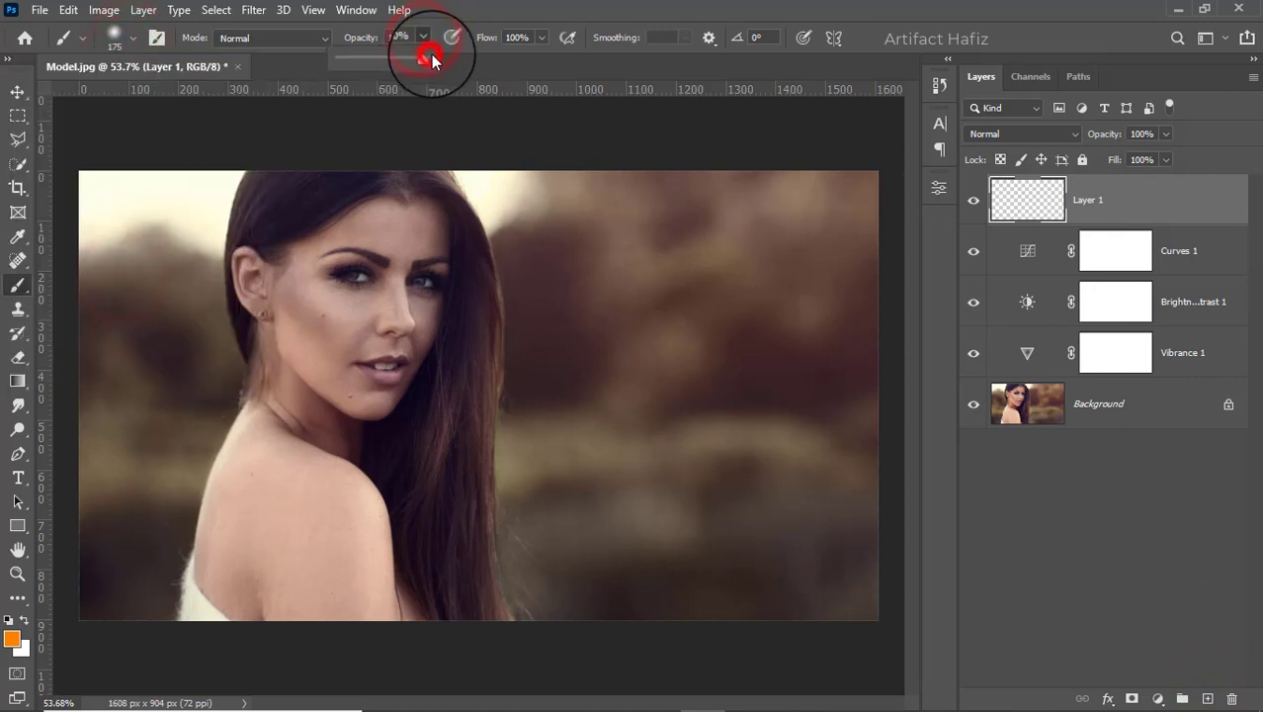
click(12, 639)
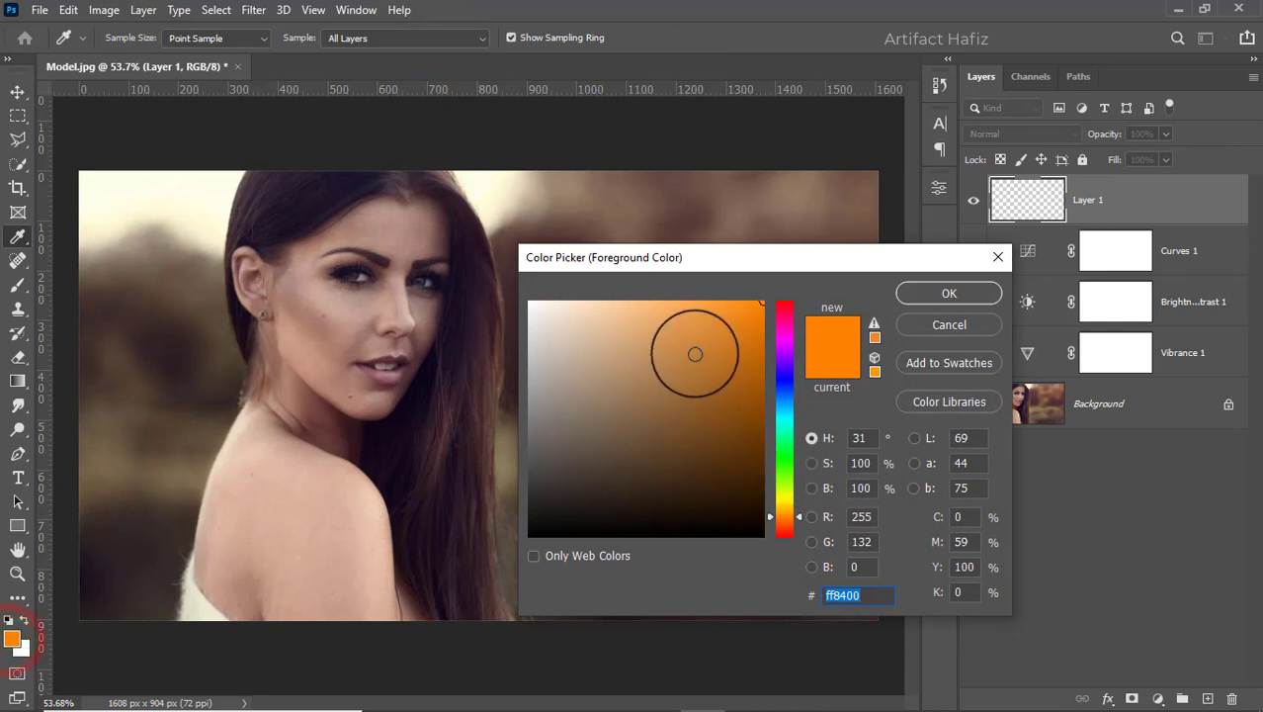
click(925, 294)
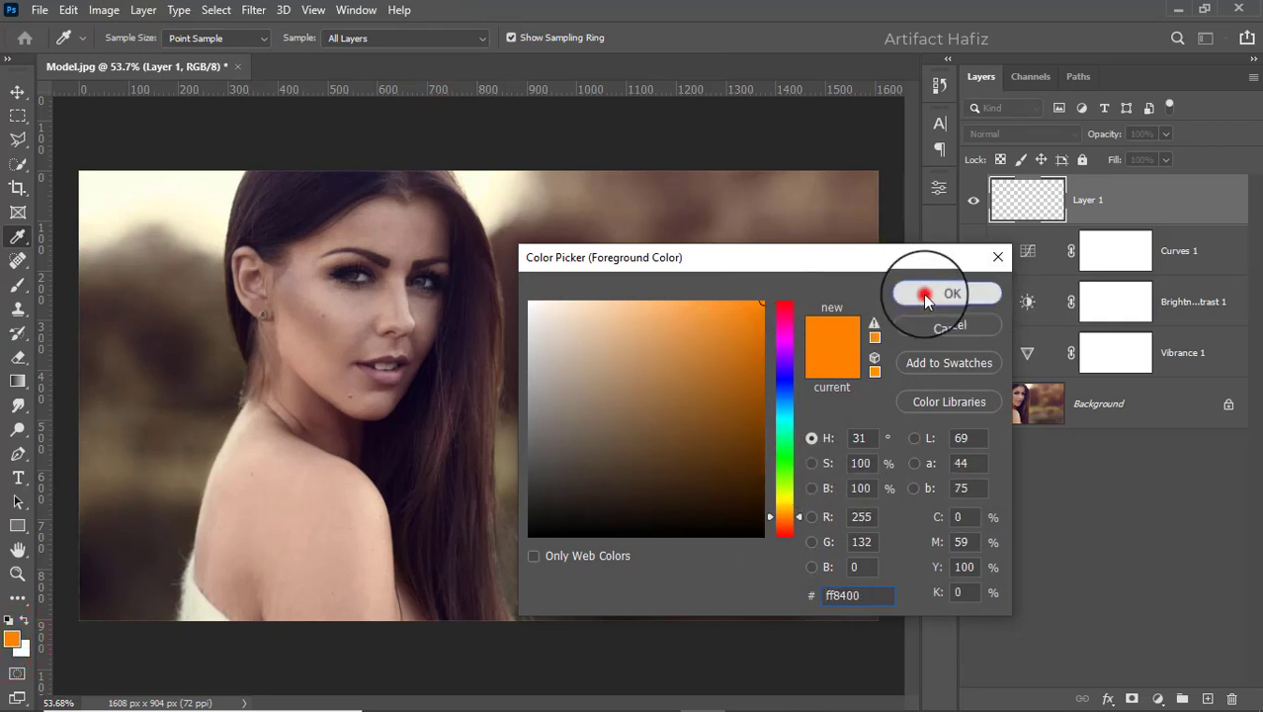
Paint a single orange dab with a 600 px brush over the hair near the image centre and set the layer's blend mode to Screen.
key(bracketright)
key(bracketright)
key(bracketright)
key(bracketright)
key(bracketright)
key(bracketright)
key(bracketright)
key(bracketright)
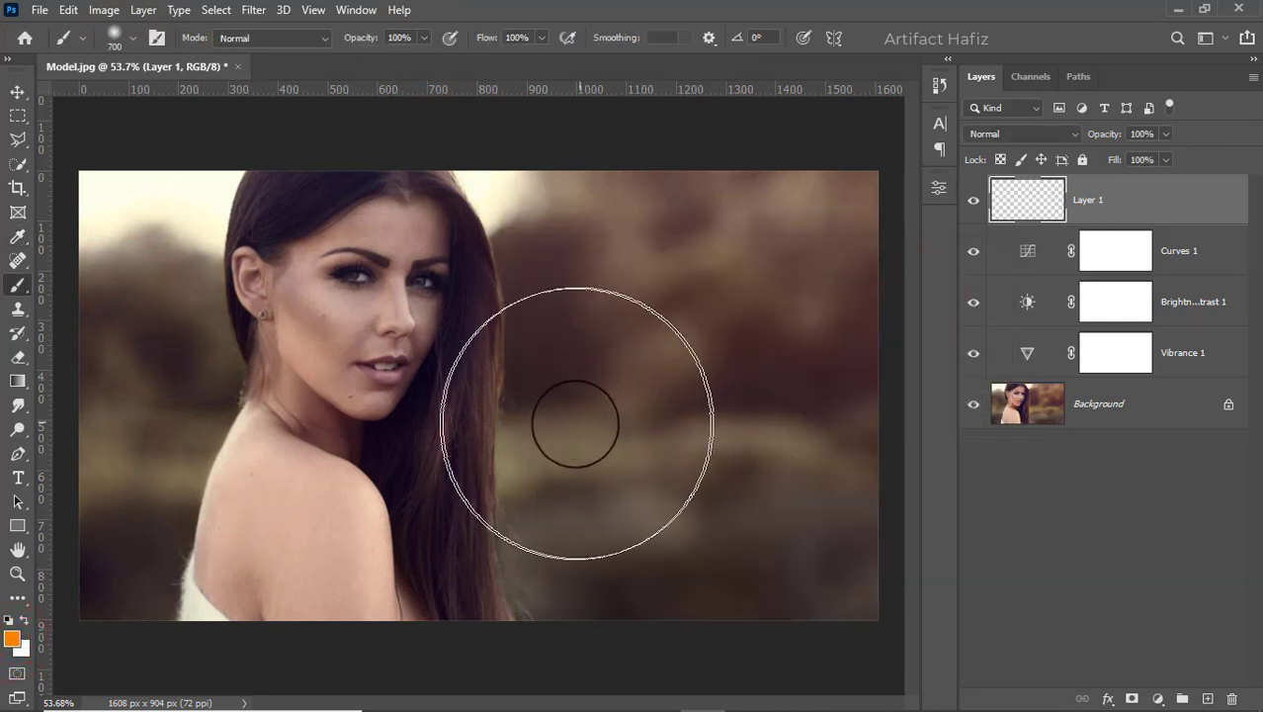
click(497, 400)
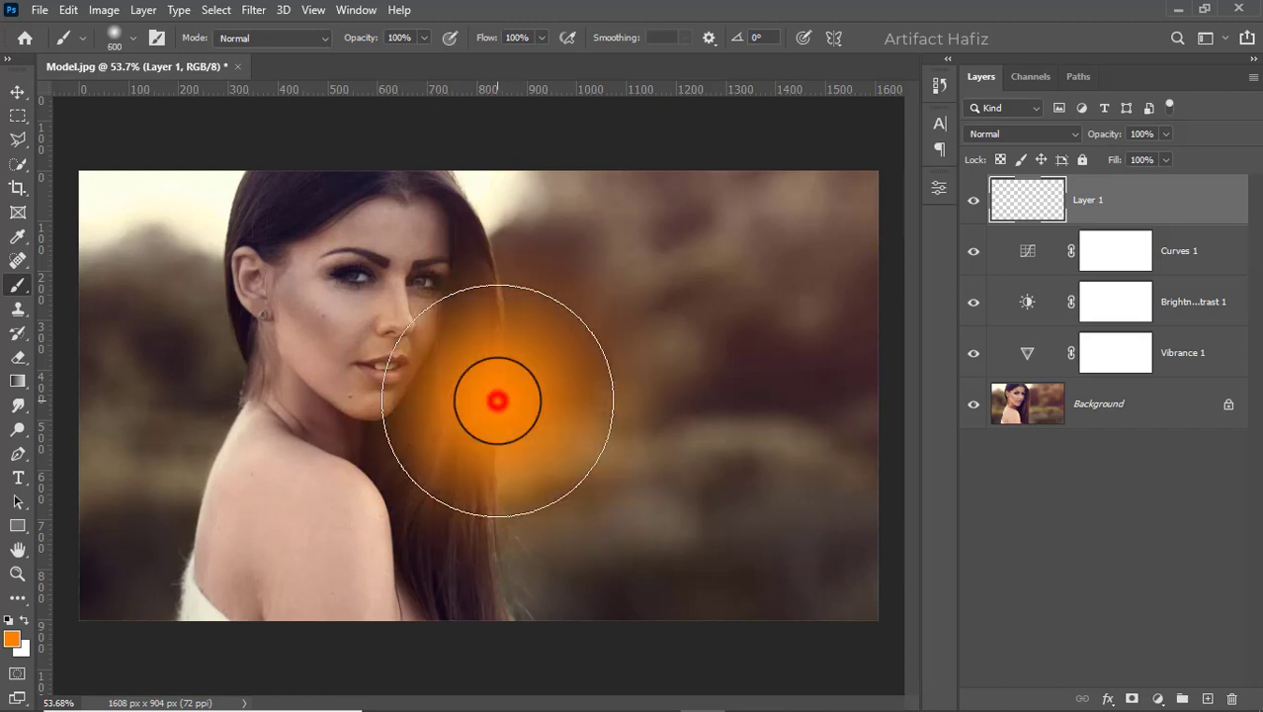
click(990, 134)
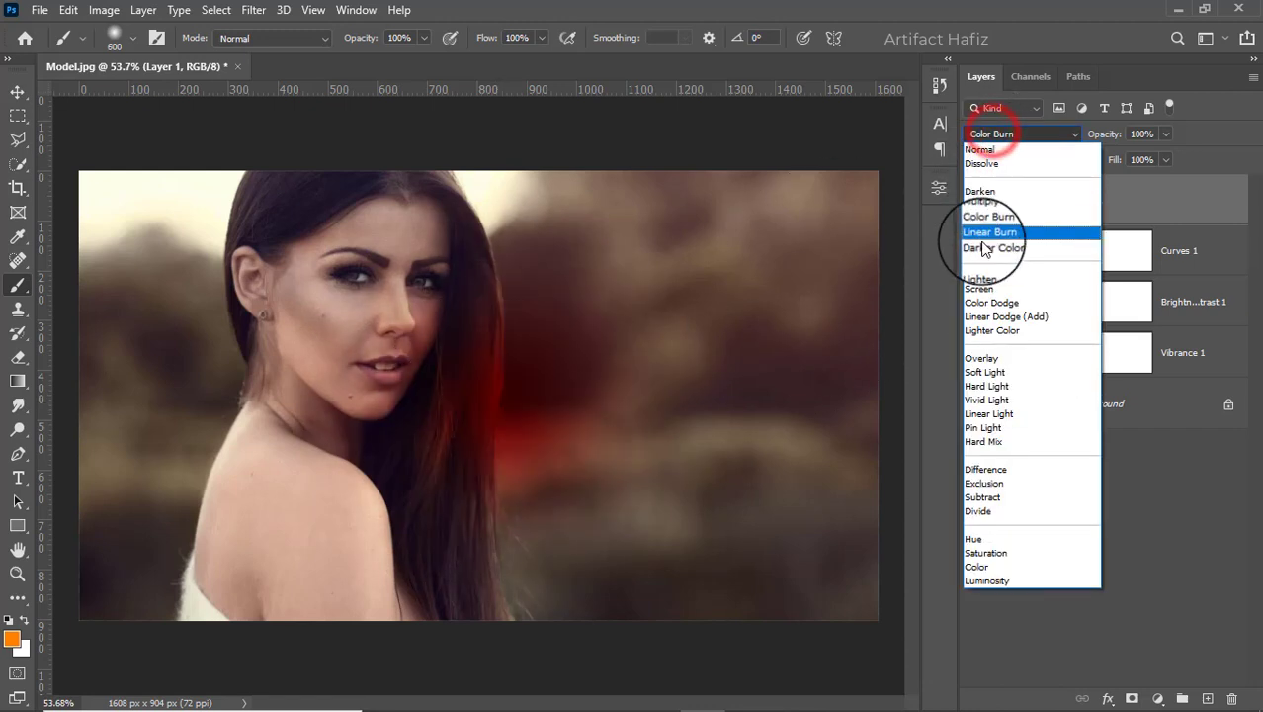
click(978, 281)
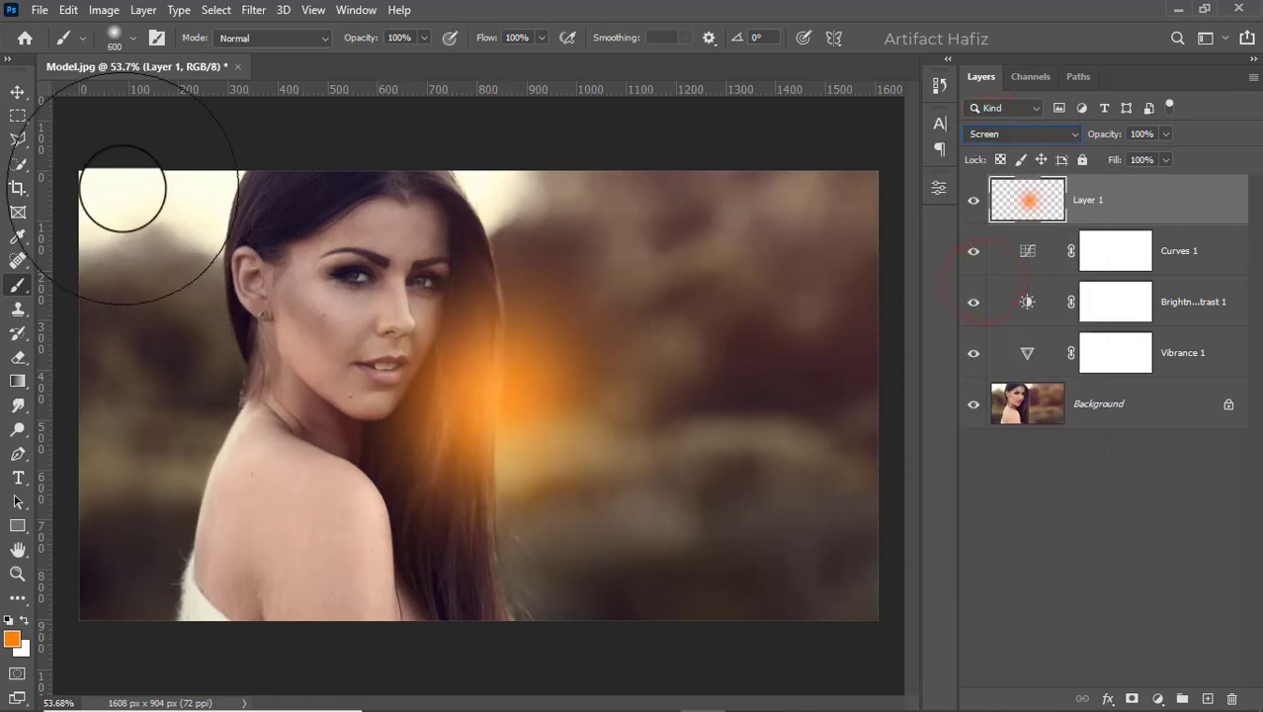
Scale the orange glow to about 275% and position it over the upper-right background of the photo.
click(18, 91)
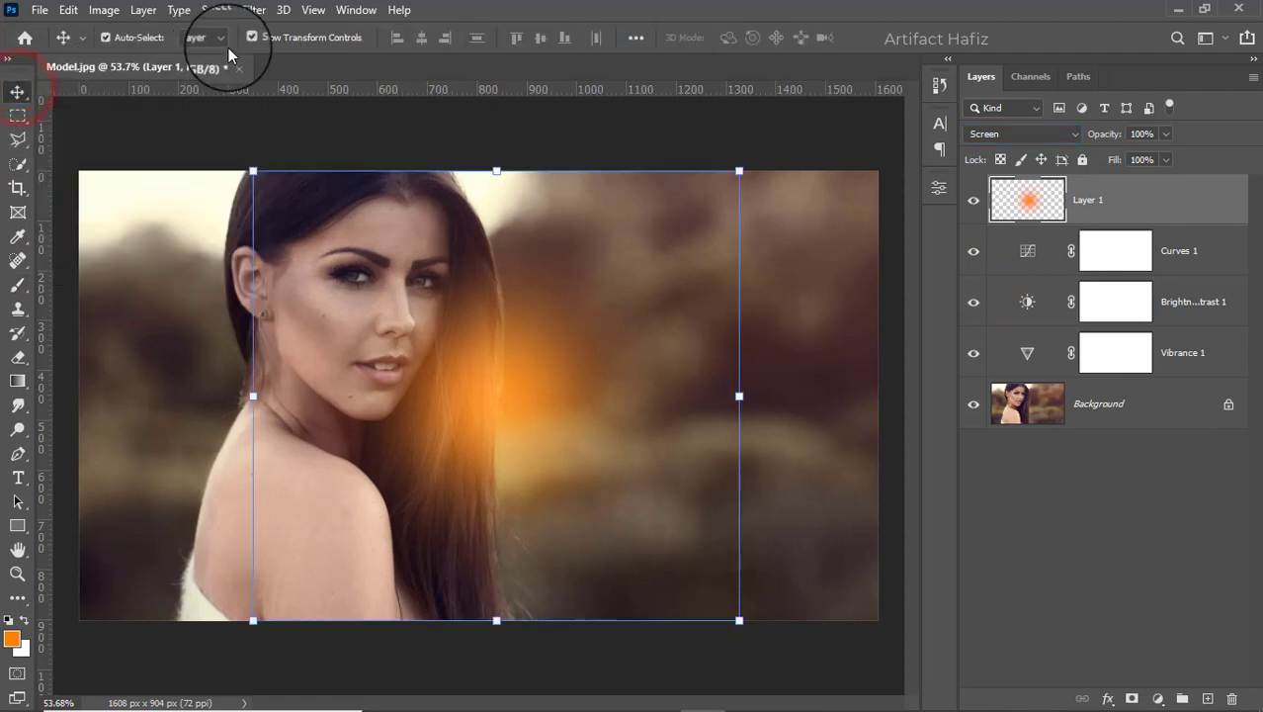
click(249, 37)
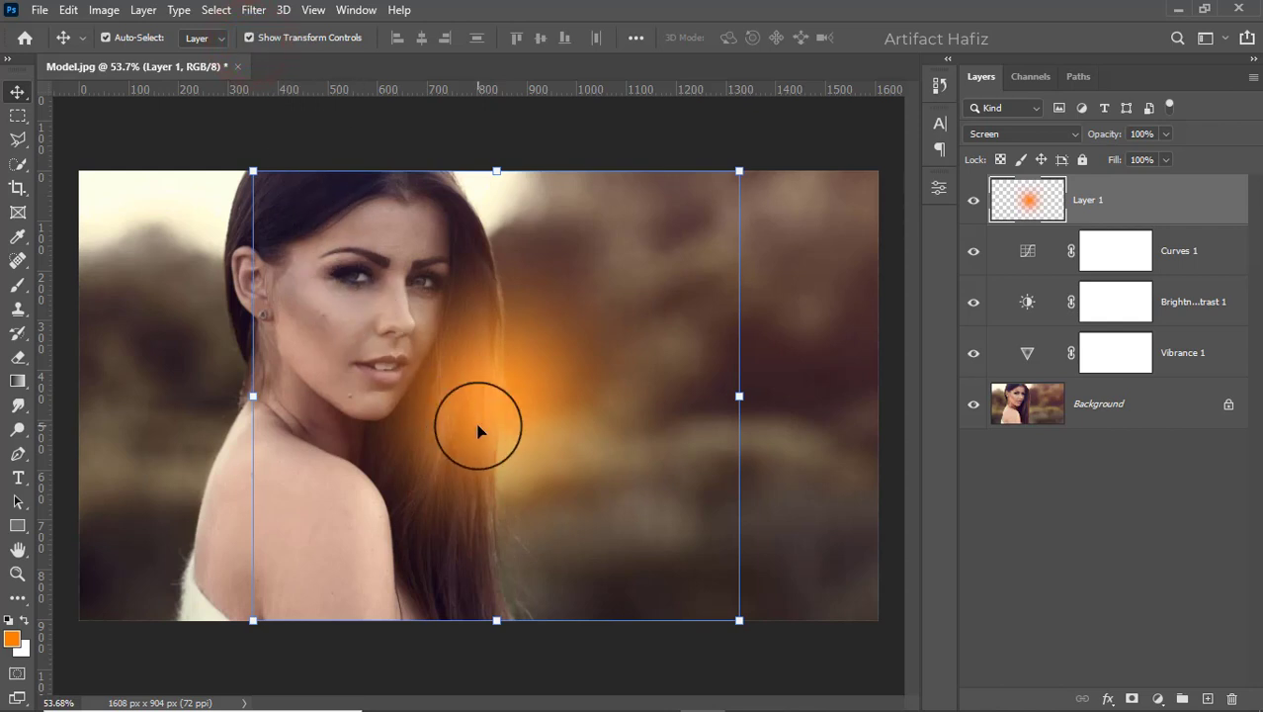
drag(478, 431, 736, 238)
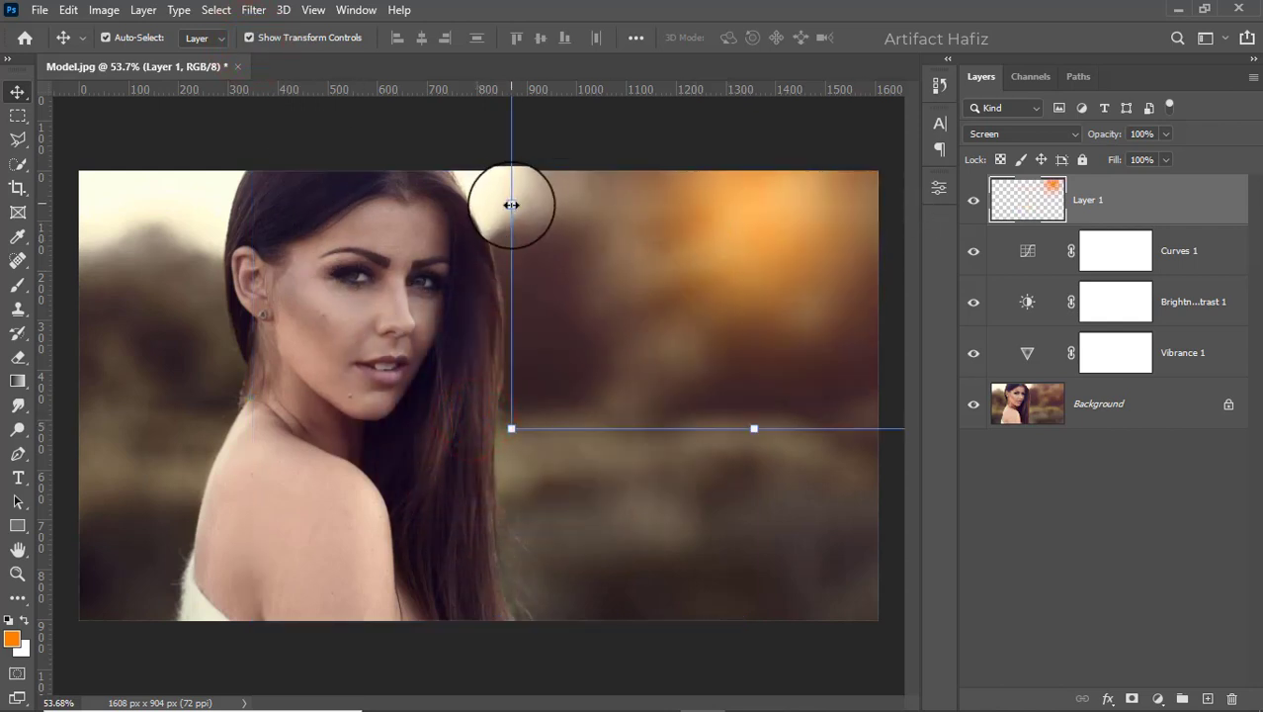
drag(511, 205, 283, 251)
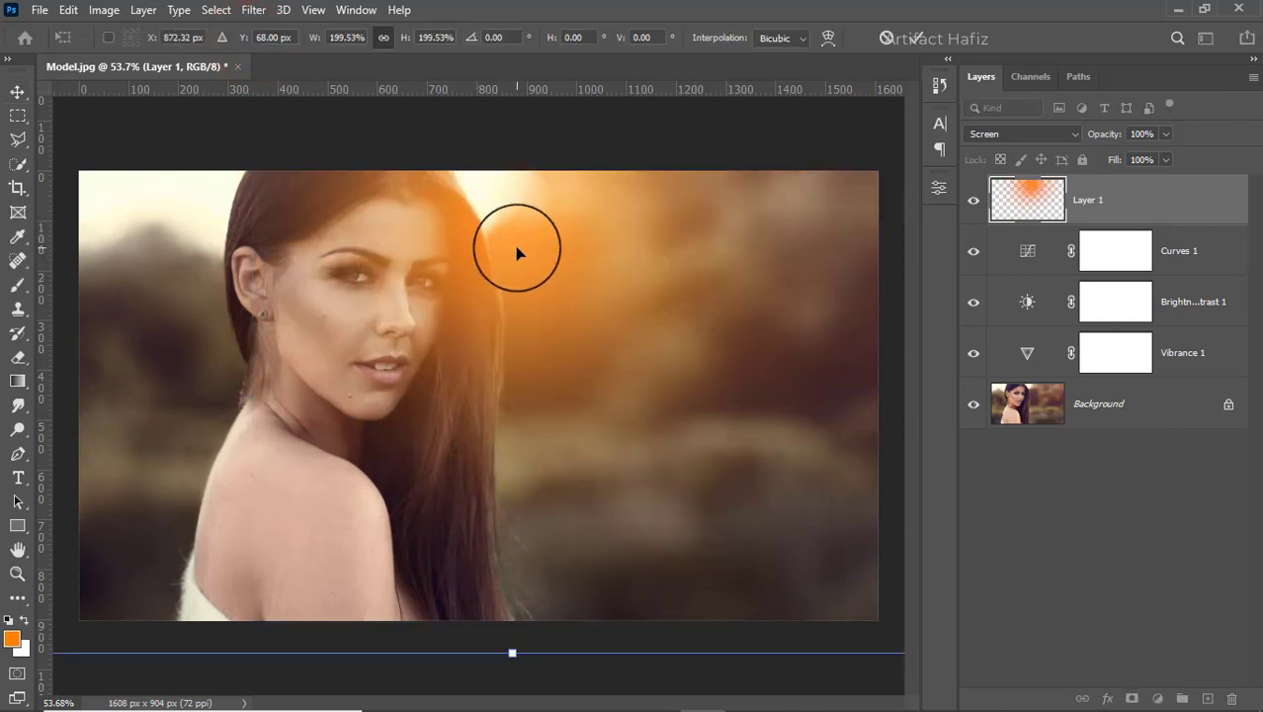
drag(517, 276, 655, 286)
key(ctrl+minus)
drag(301, 290, 93, 291)
drag(233, 337, 296, 325)
key(ctrl+plus)
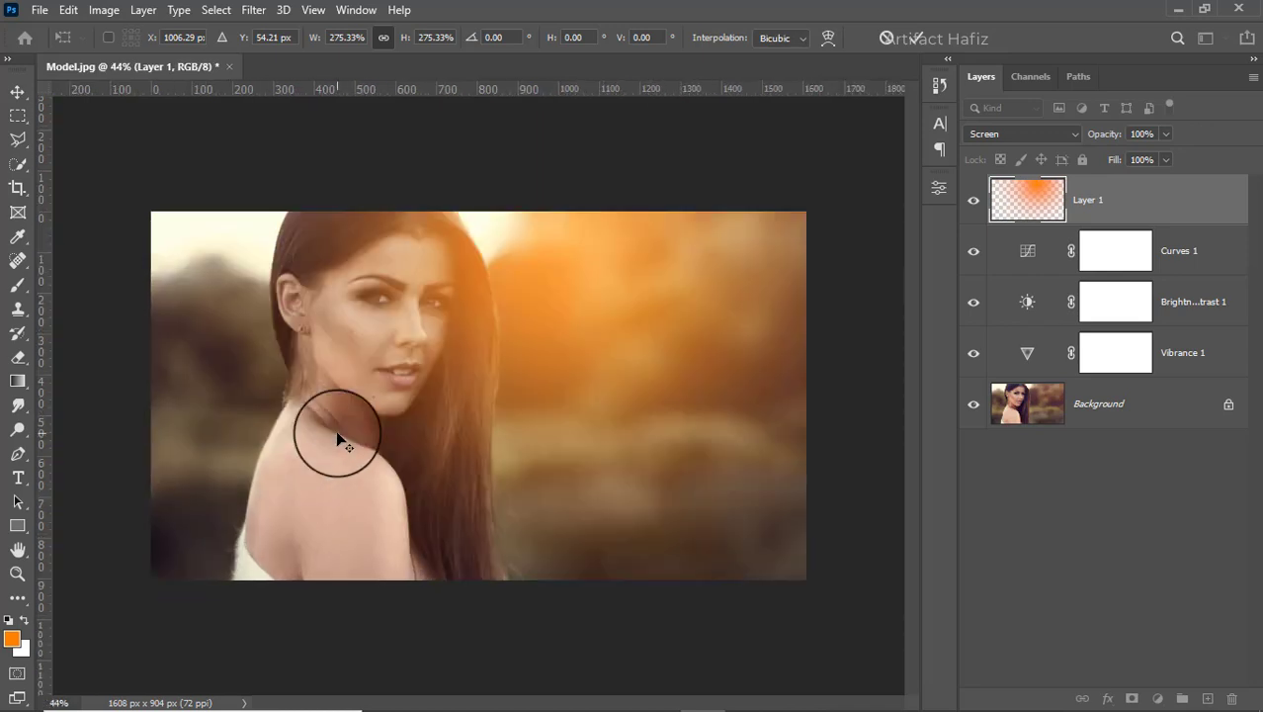
click(679, 327)
drag(593, 309, 645, 268)
click(914, 38)
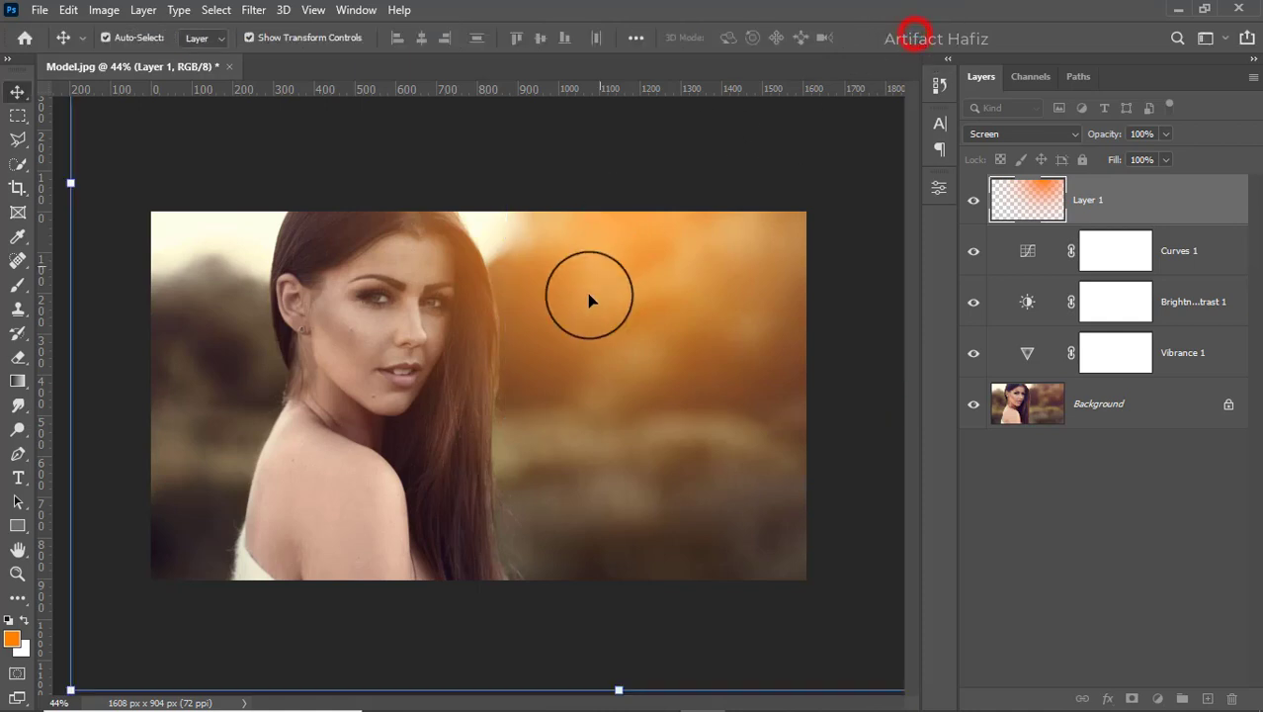
Toggle the glow layer's visibility to compare the whole image with and without it.
key(ctrl+0)
click(974, 202)
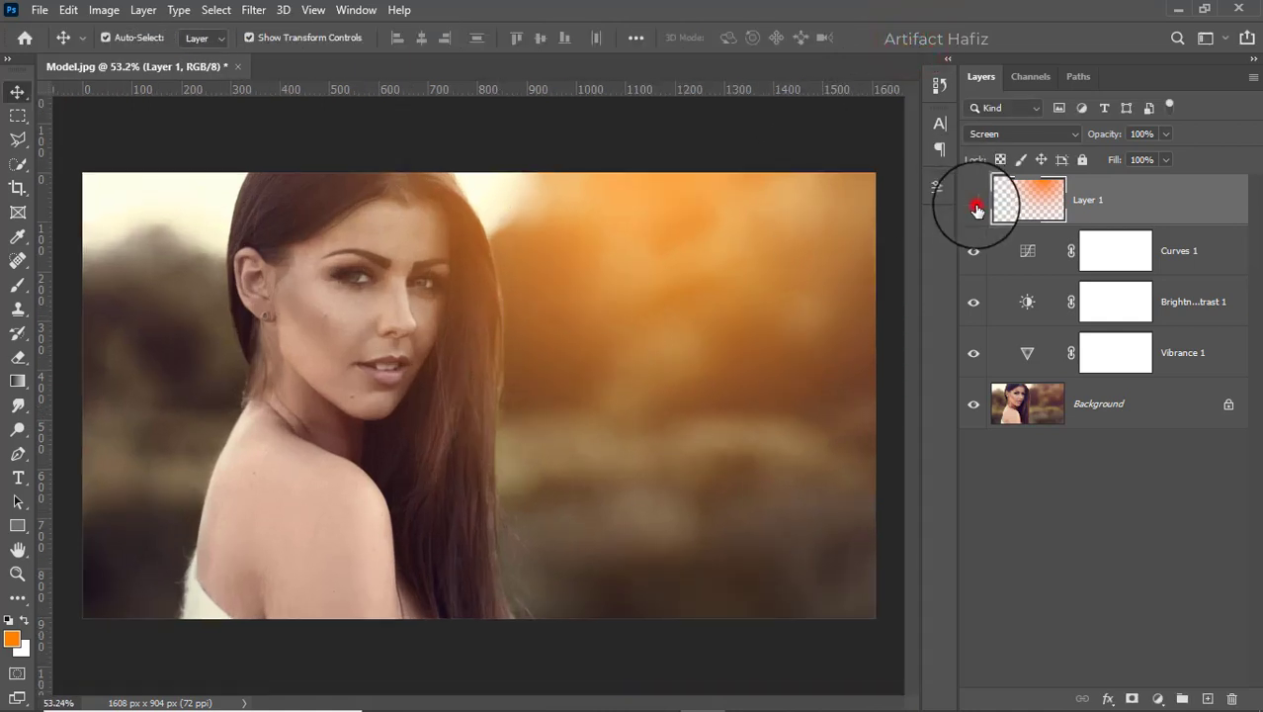
click(973, 202)
Add a layer mask to the glow layer and set up a black 175 px brush at 11% opacity.
click(1140, 203)
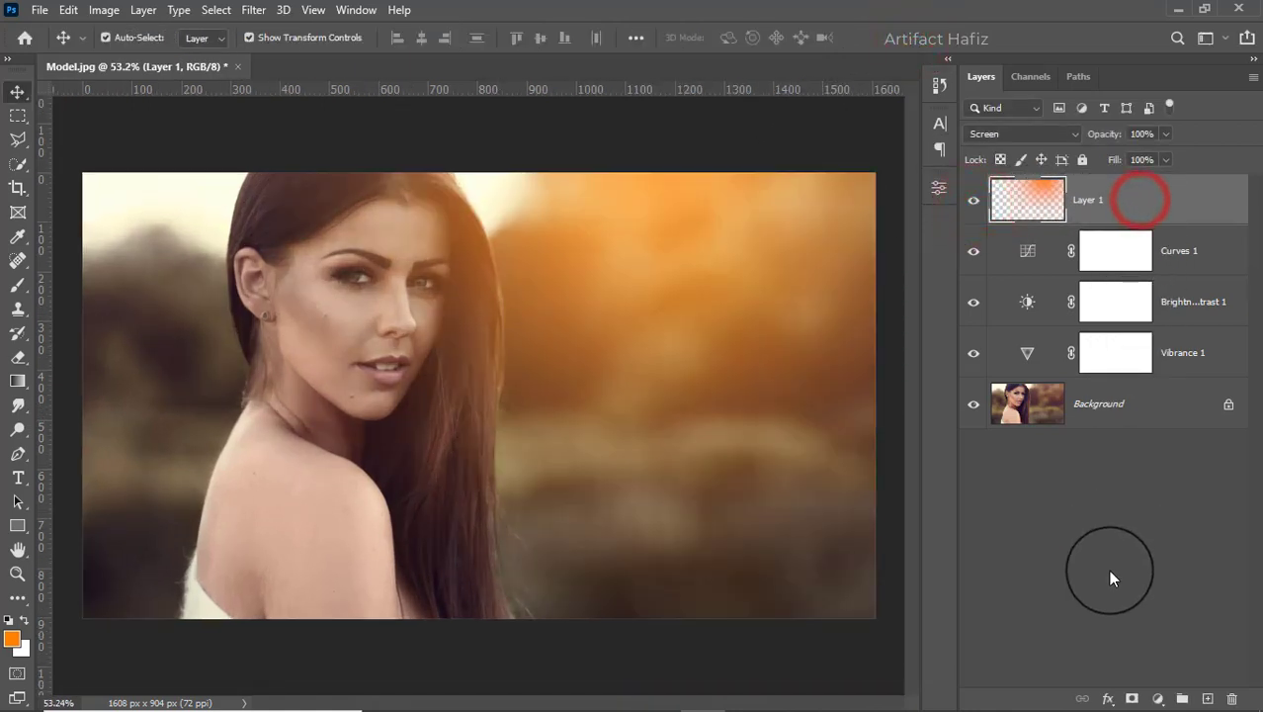
click(1133, 700)
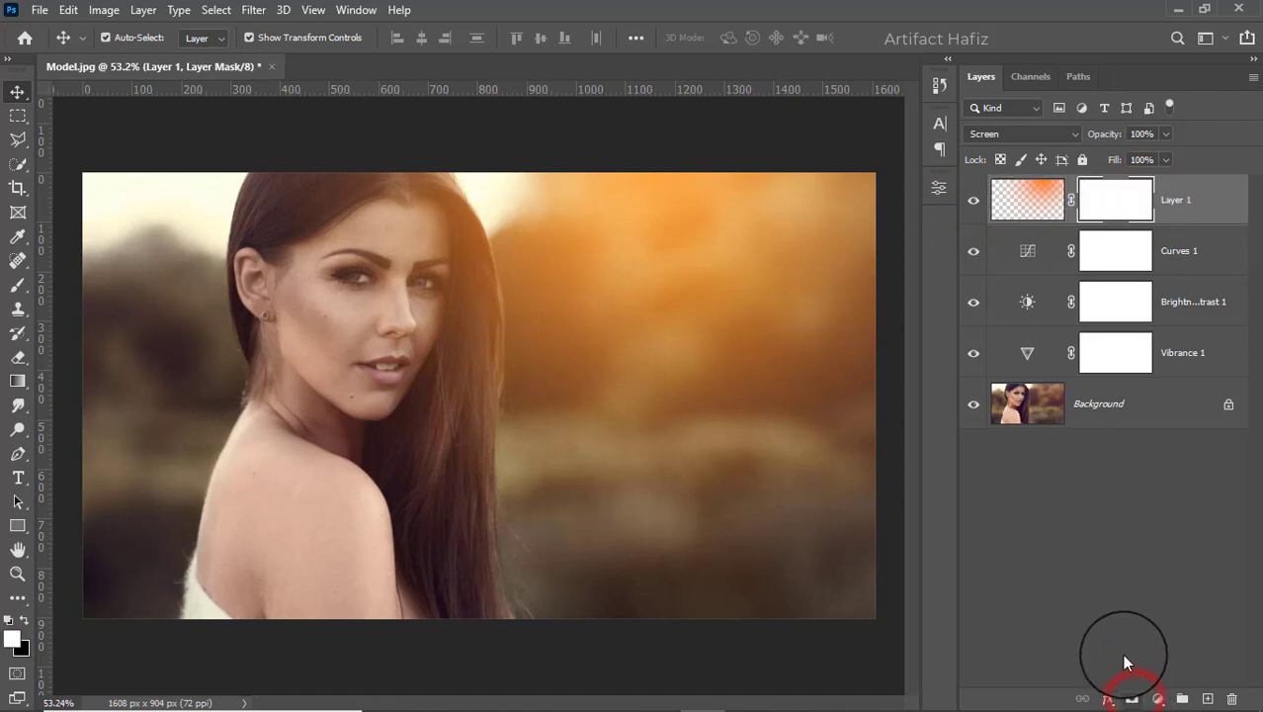
click(19, 284)
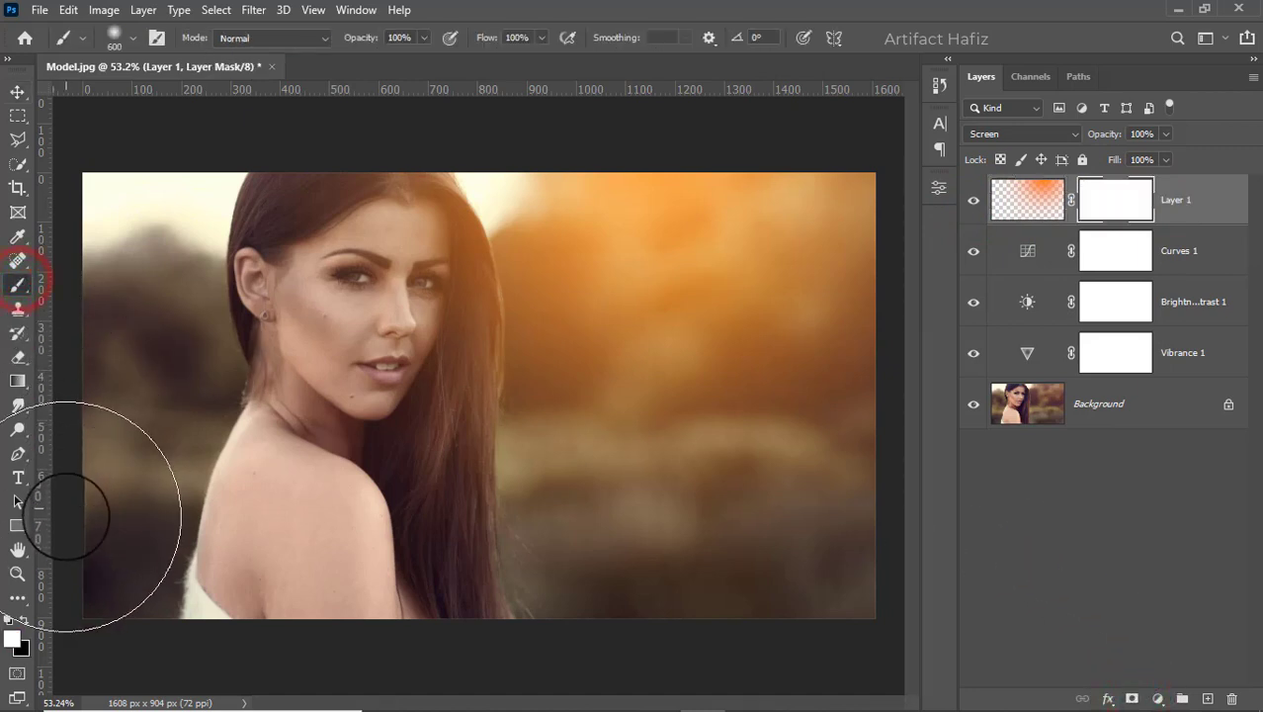
click(24, 624)
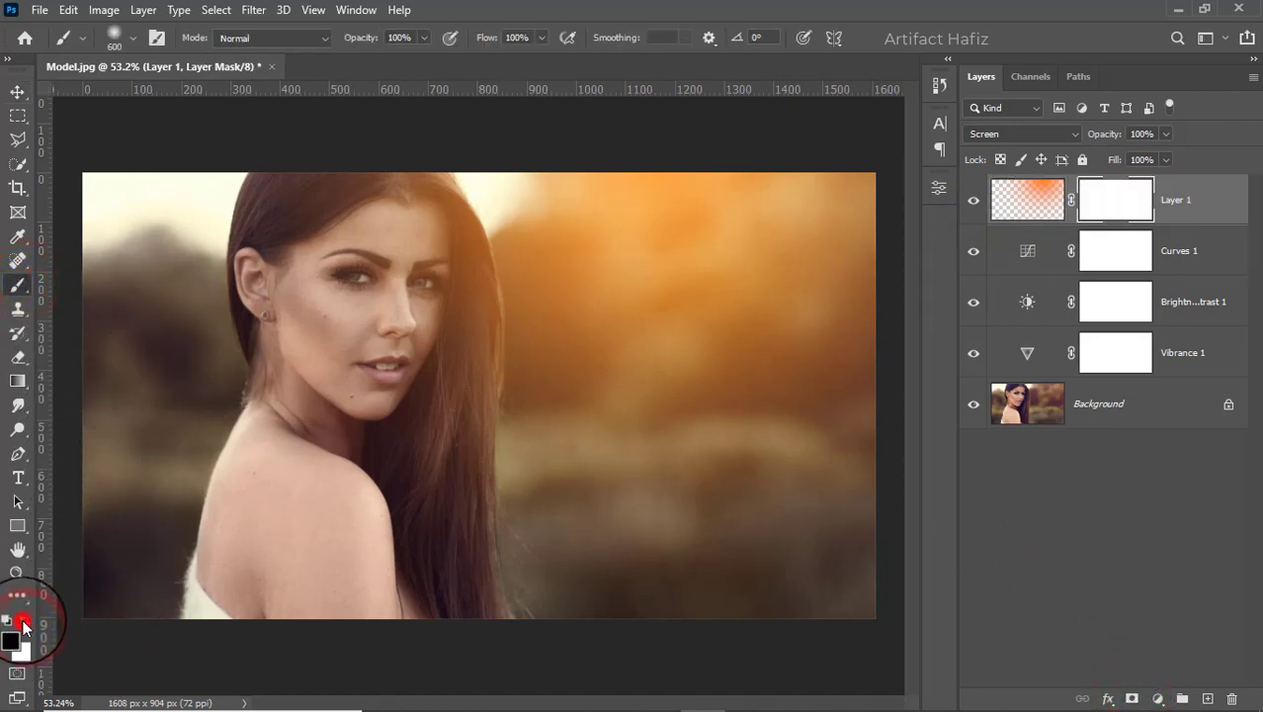
key(bracketleft)
key(bracketleft)
key(bracketleft)
key(bracketleft)
key(bracketleft)
key(bracketleft)
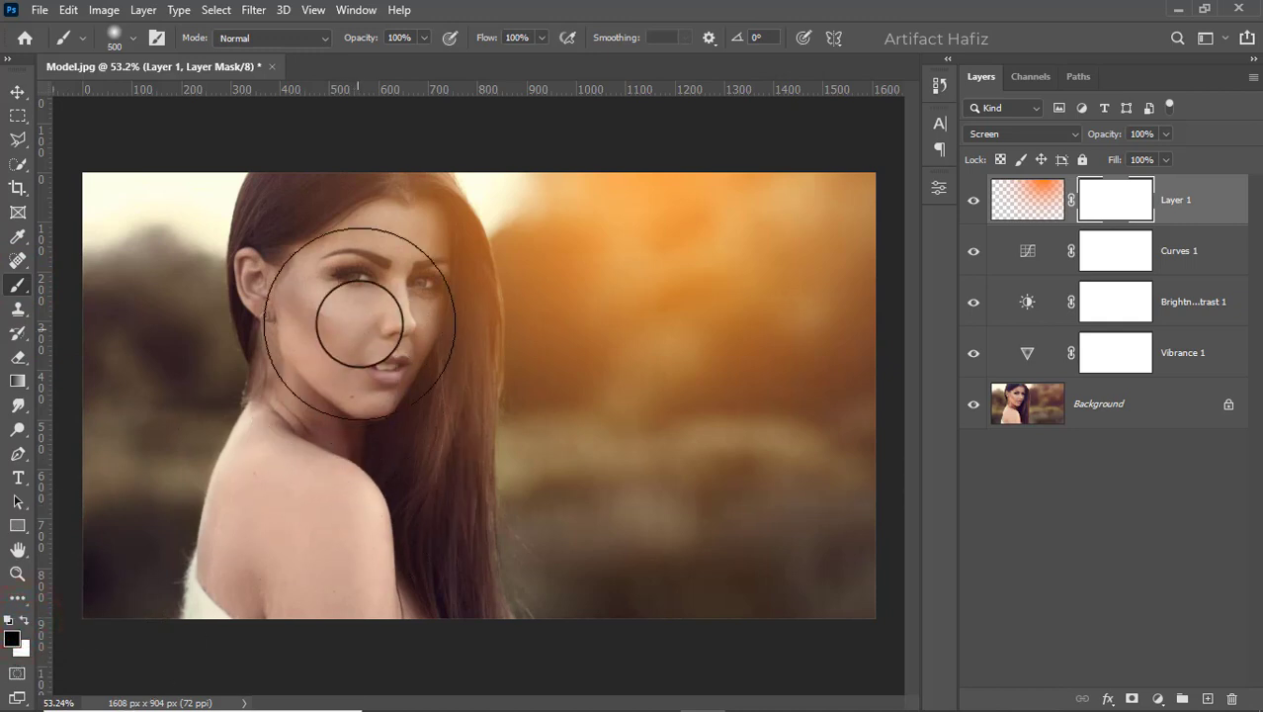
click(425, 39)
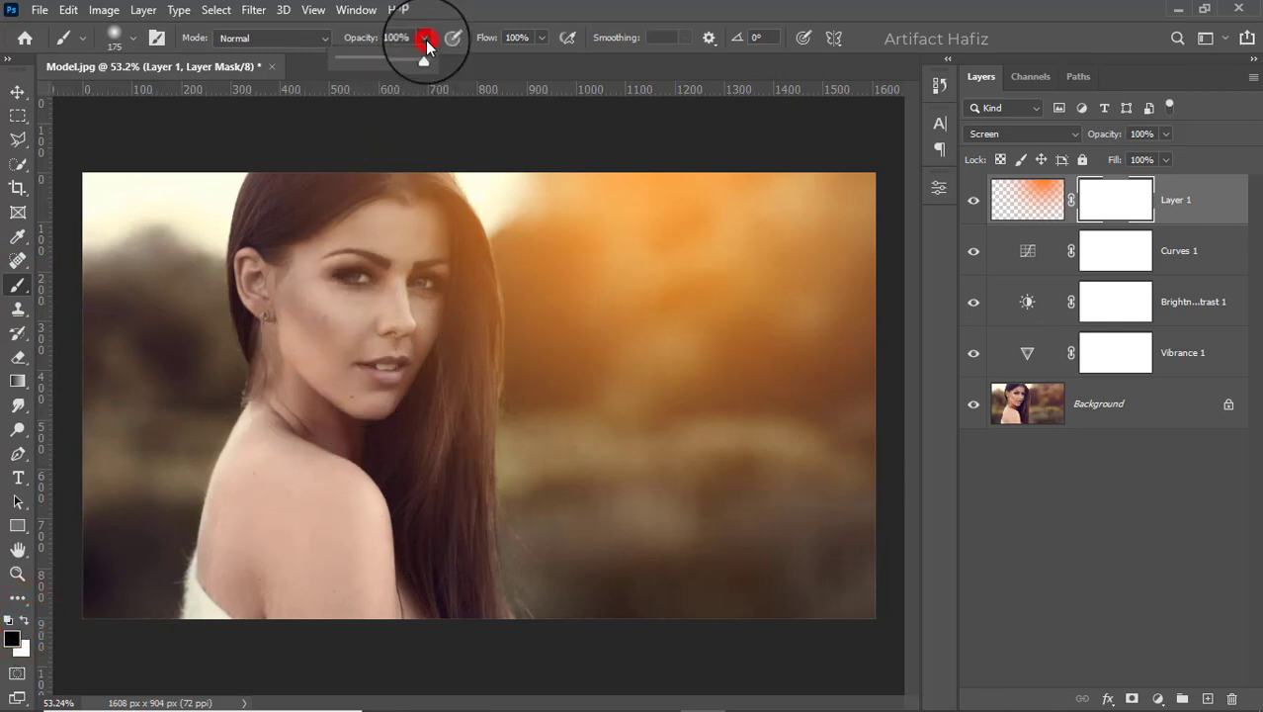
click(346, 58)
Paint on the glow layer's mask over the woman's face and neck to reduce the orange haze there.
click(336, 275)
mouse_move(357, 277)
mouse_down()
mouse_move(374, 217)
mouse_move(397, 277)
mouse_move(367, 339)
mouse_up()
drag(324, 295, 313, 423)
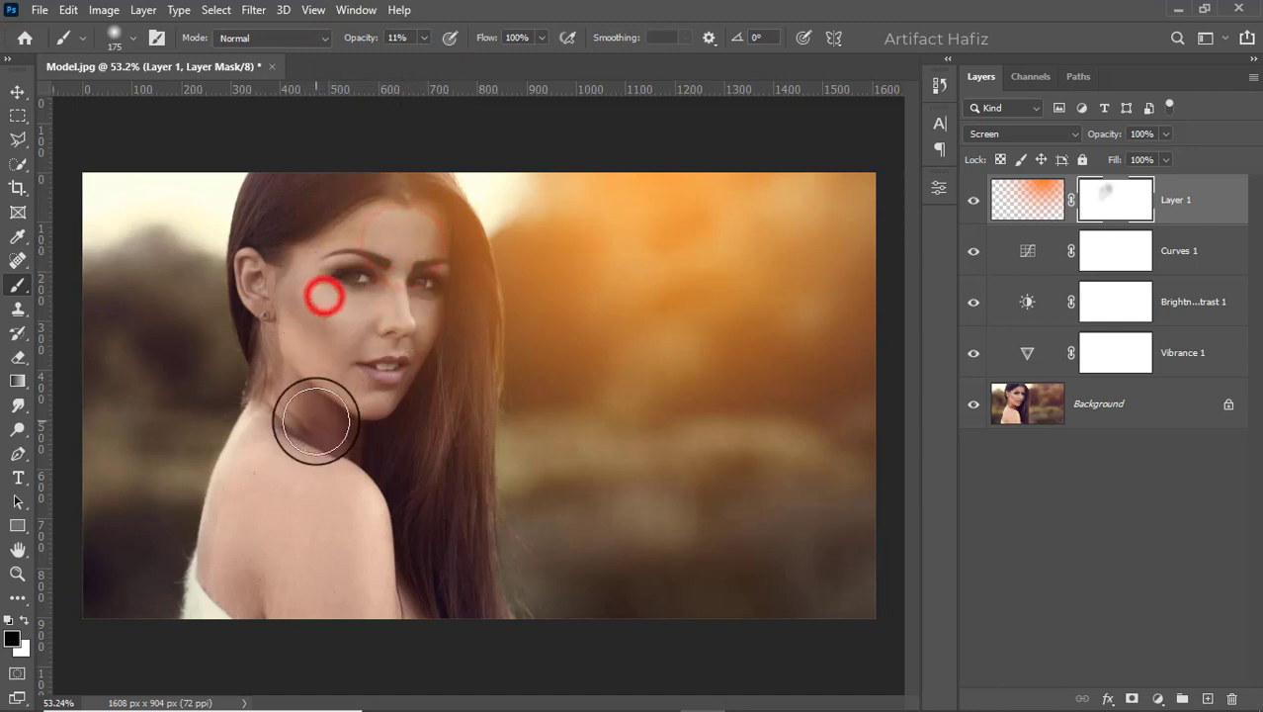
mouse_move(348, 276)
mouse_down()
mouse_move(395, 339)
mouse_move(344, 450)
mouse_up()
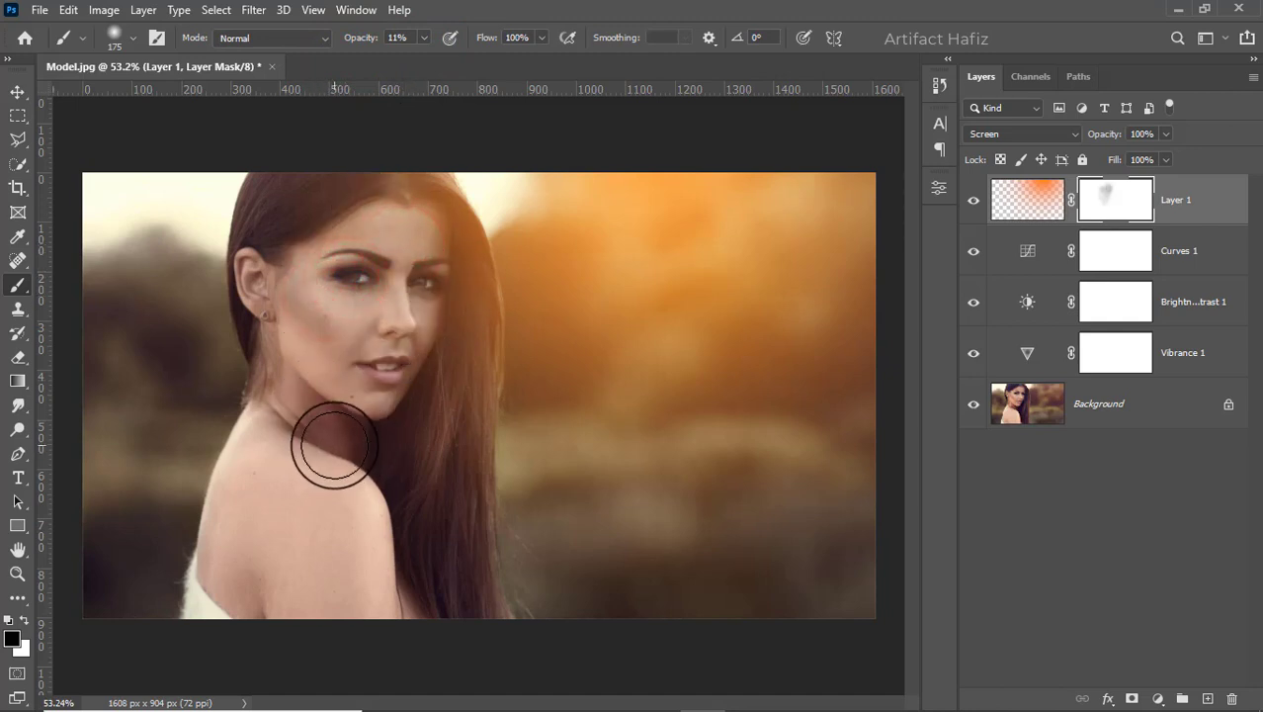
Toggle the masked glow layer off and back on to compare the woman's face and neck.
click(966, 203)
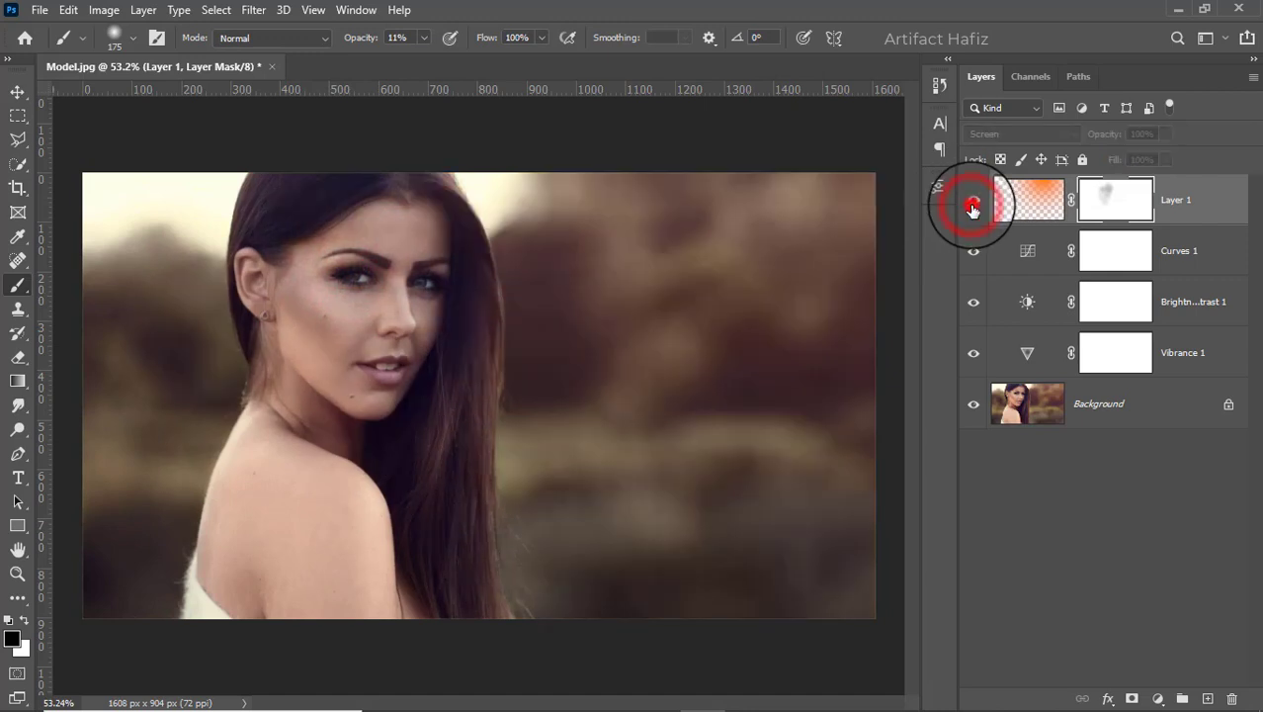
click(966, 202)
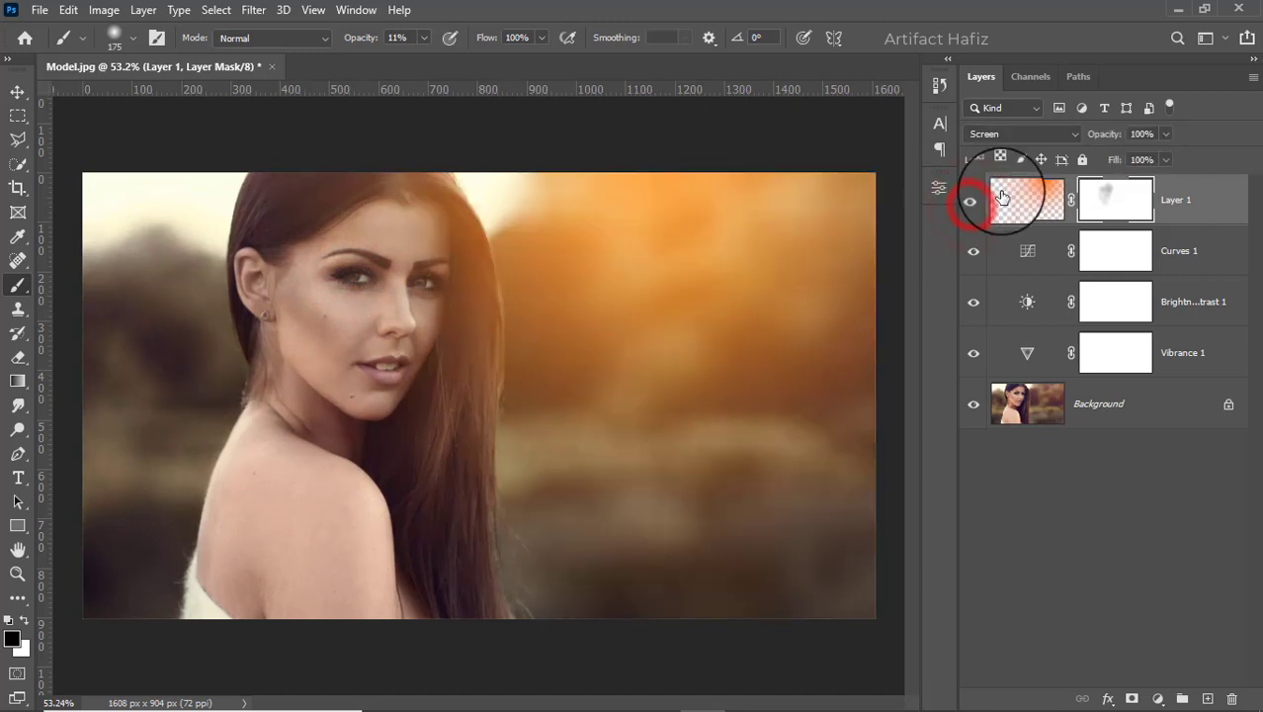
Add a Color Lookup adjustment layer above the glow layer using the Fuji F125 Kodak 2395 3DLUT file, at 26% opacity.
click(1191, 190)
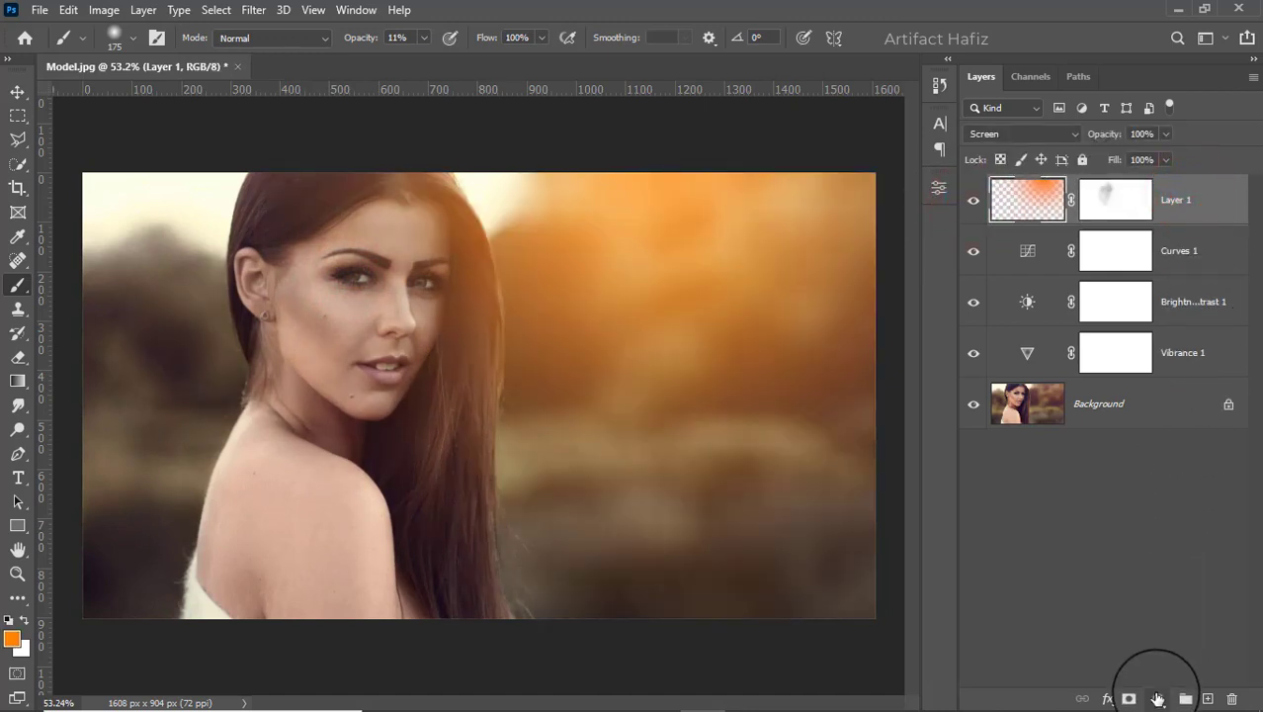
click(1157, 698)
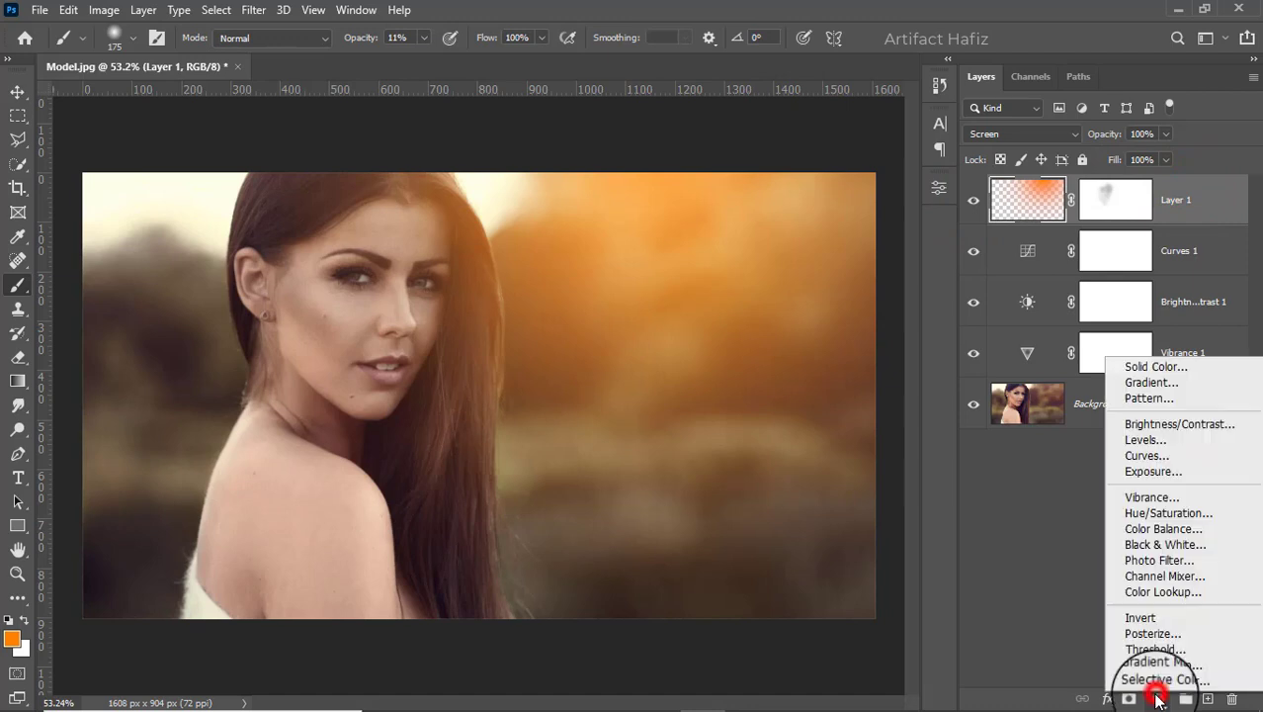
click(1160, 593)
click(813, 242)
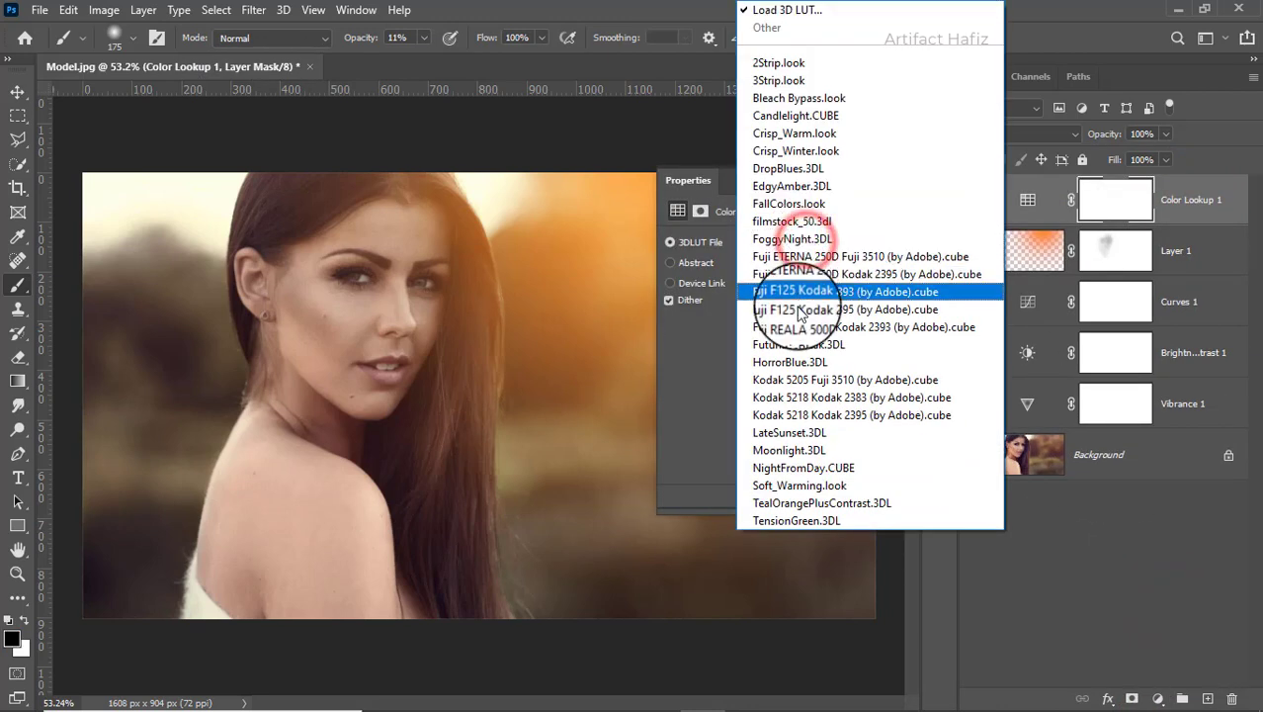
click(796, 309)
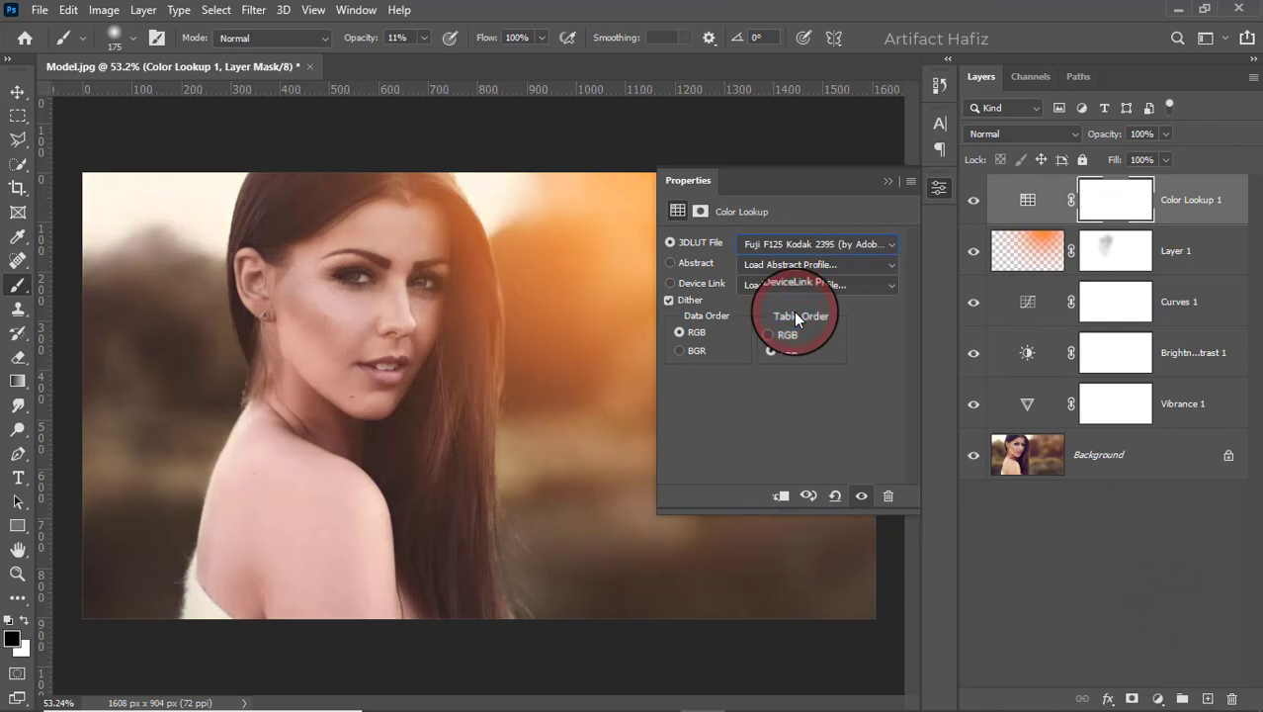
click(888, 181)
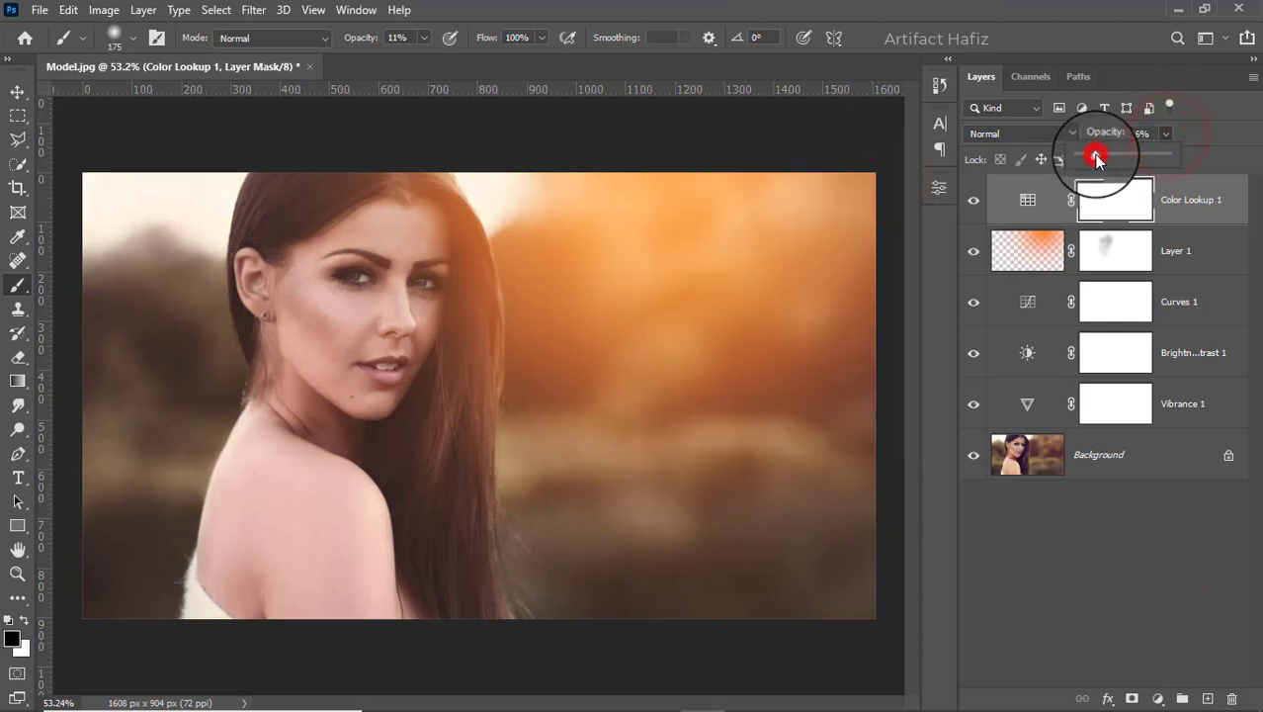
drag(1097, 158, 1102, 153)
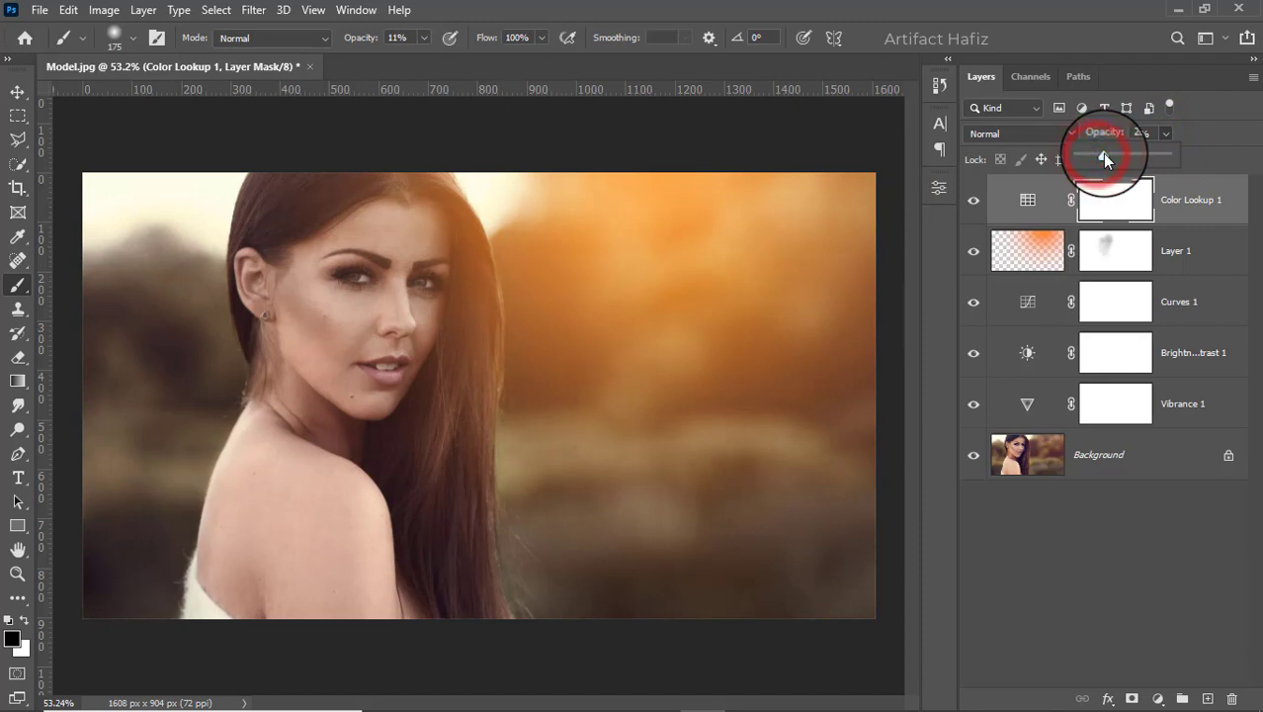
Stamp all visible layers into a new layer at the top of the stack and convert it for smart filters.
click(1183, 192)
key(ctrl+alt+shift+e)
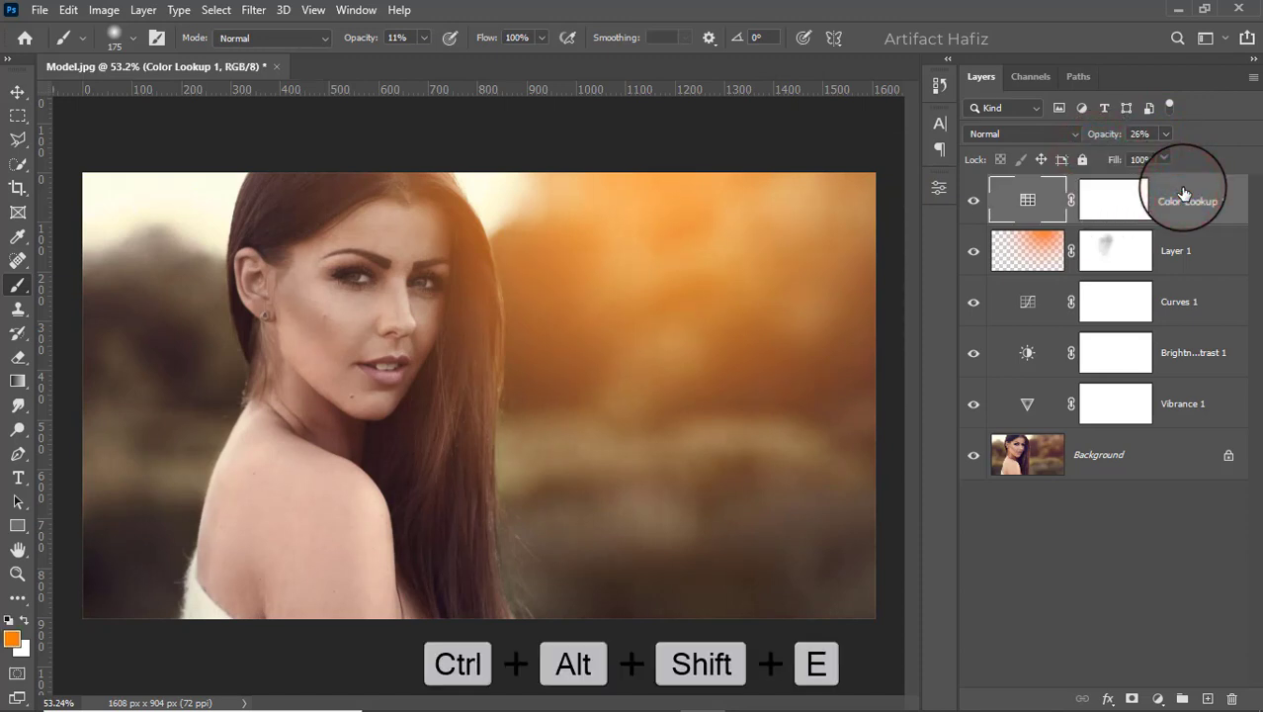
click(255, 10)
click(252, 56)
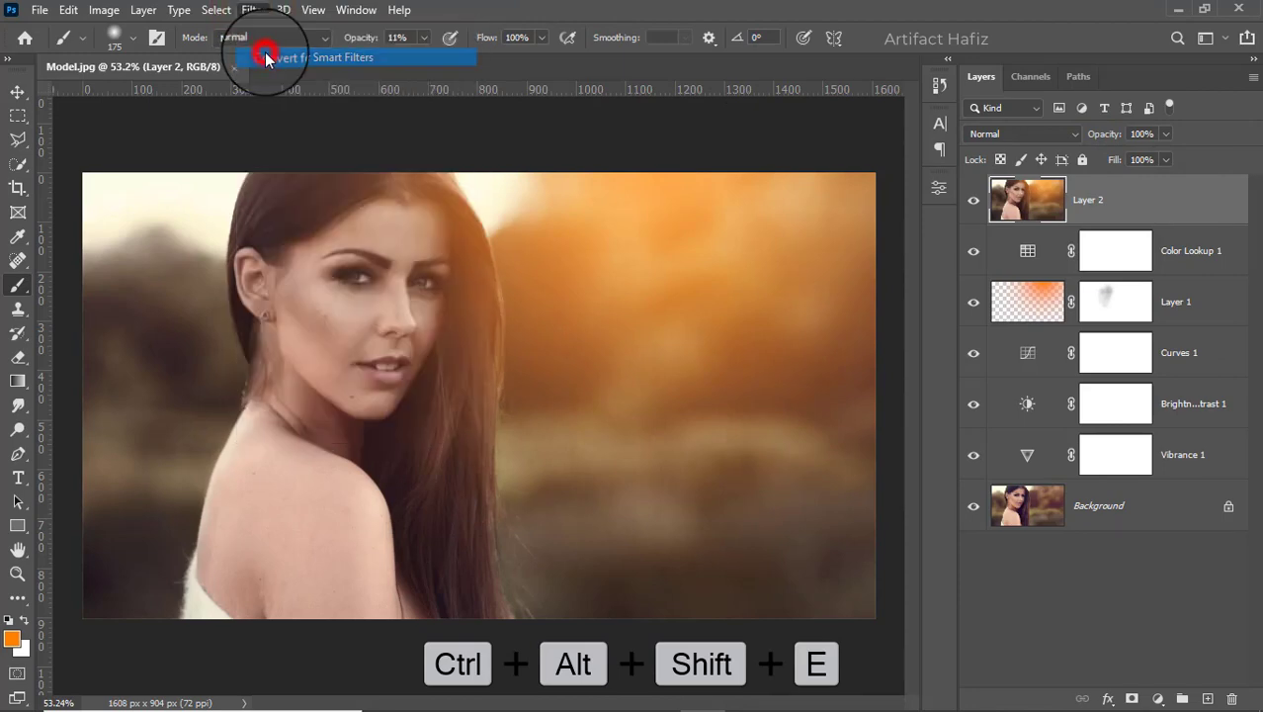
Start the Camera Raw Filter on the stamped layer and set Exposure -0.25, Highlights -37, Shadows +4, Whites +58 and Blacks -22.
click(253, 12)
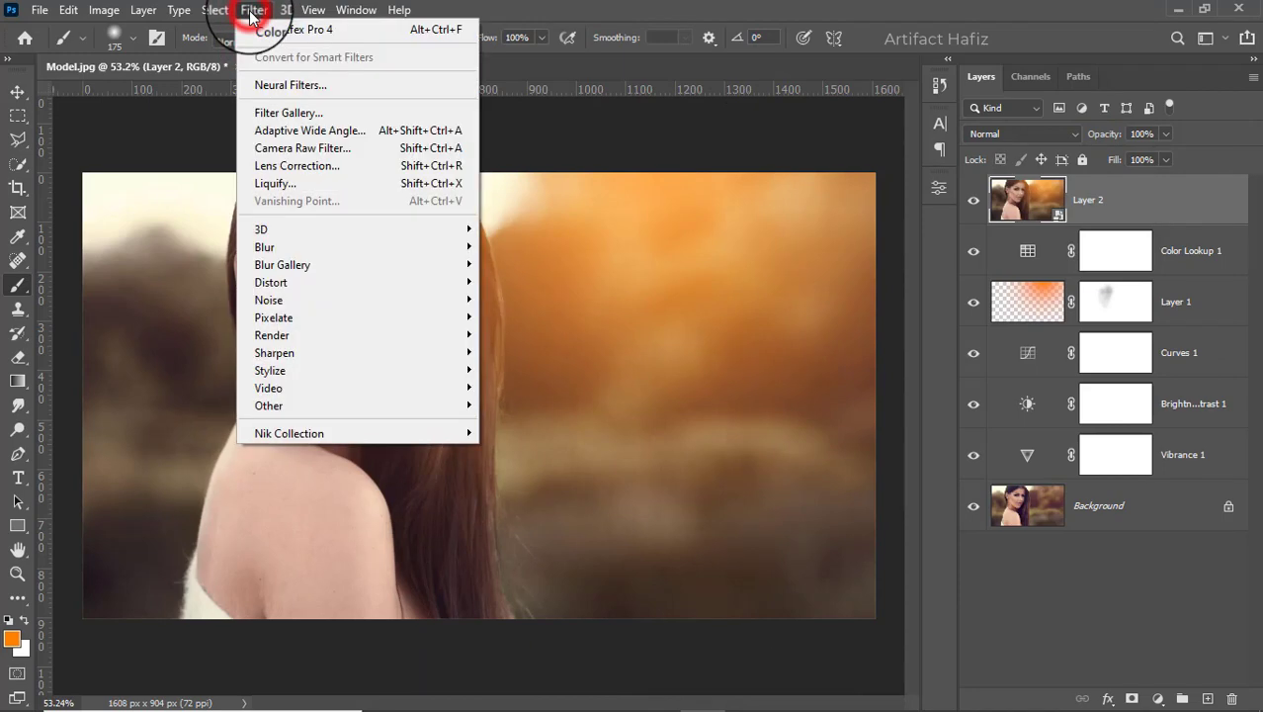
click(289, 148)
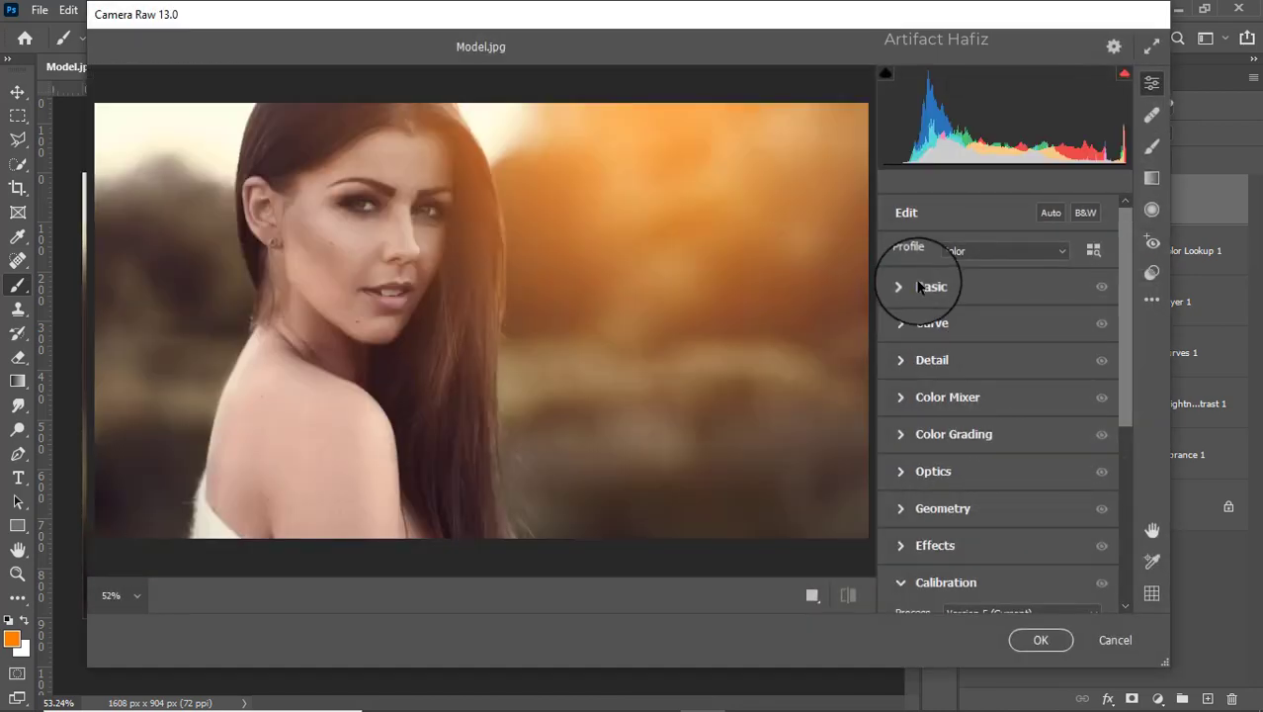
click(907, 287)
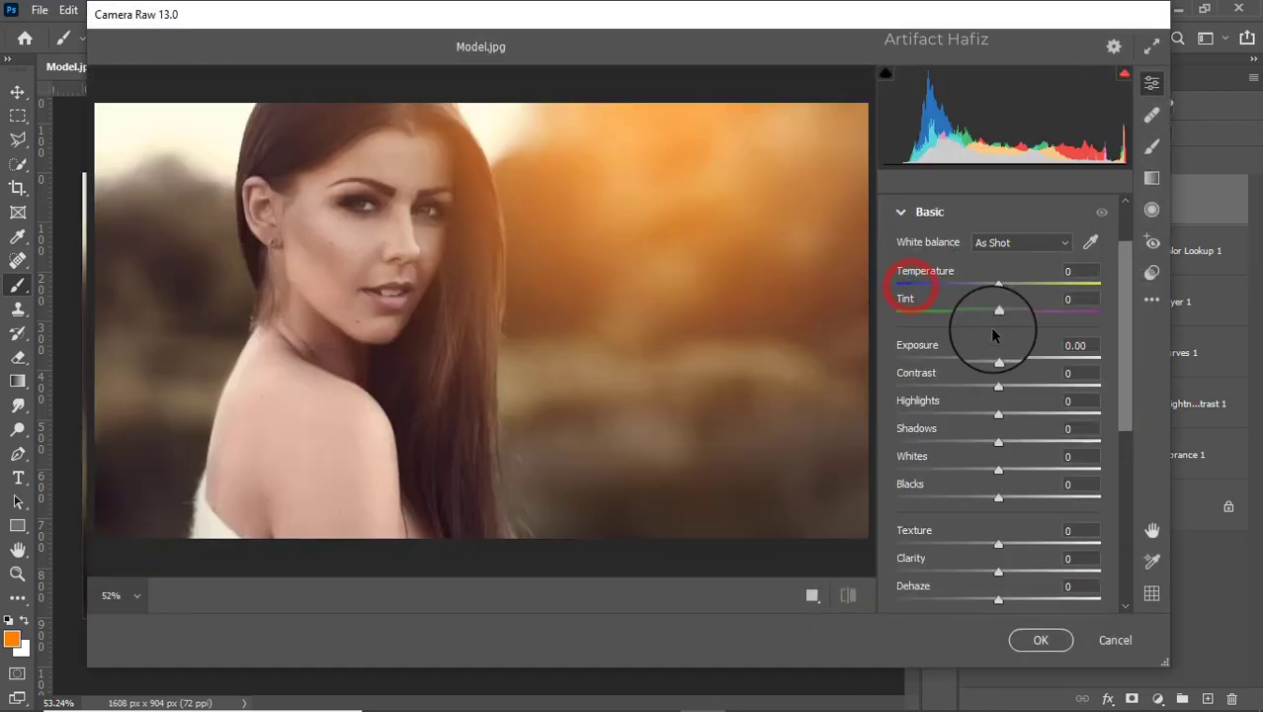
drag(998, 361, 992, 358)
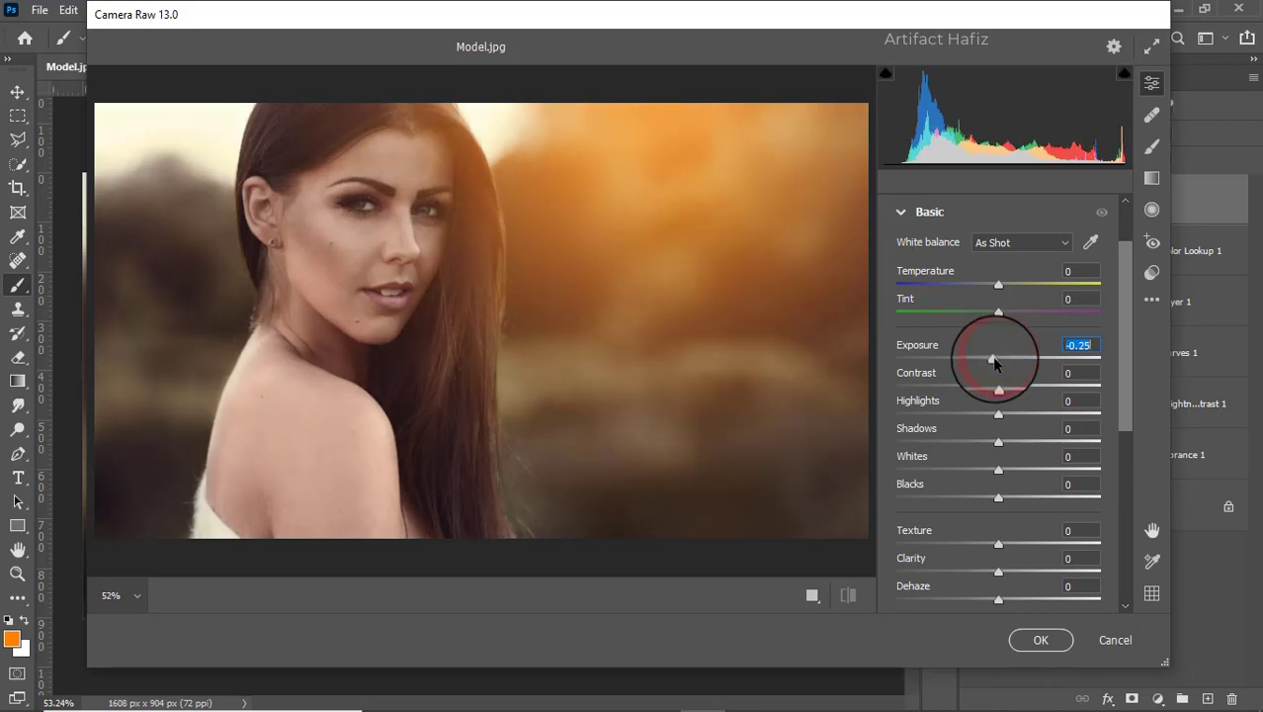
drag(998, 413, 1003, 502)
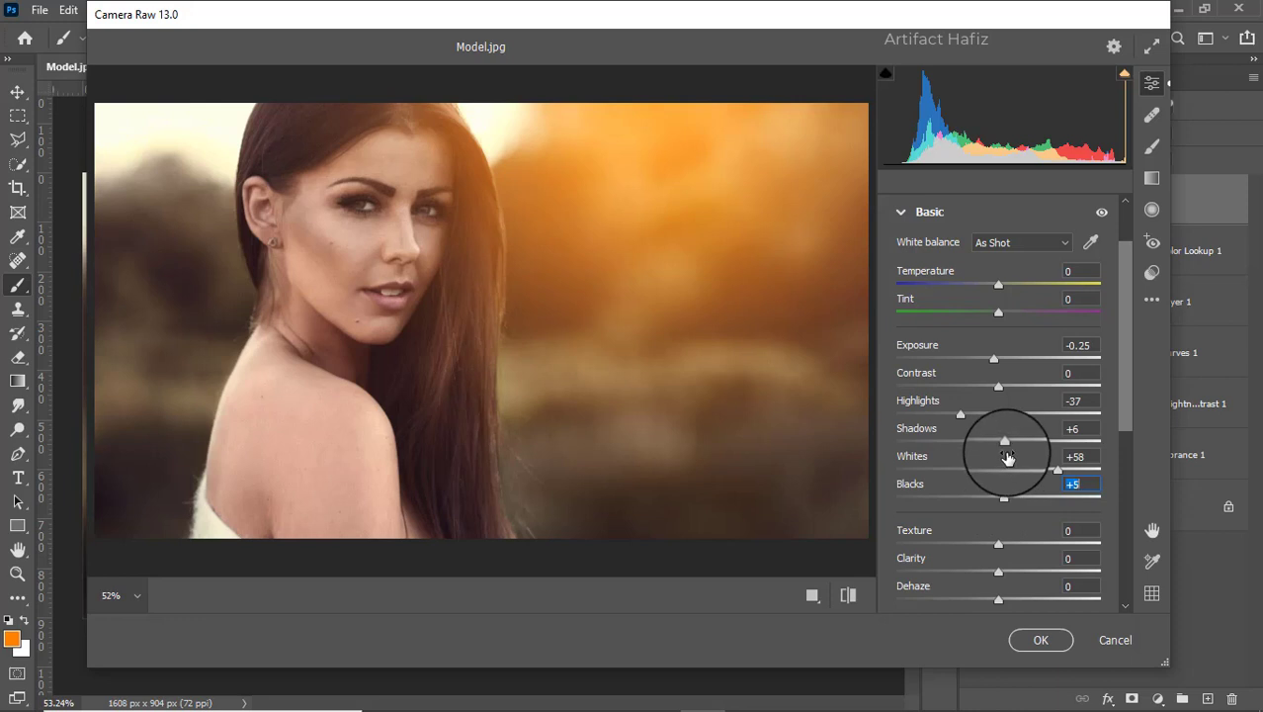
drag(1005, 442, 1030, 446)
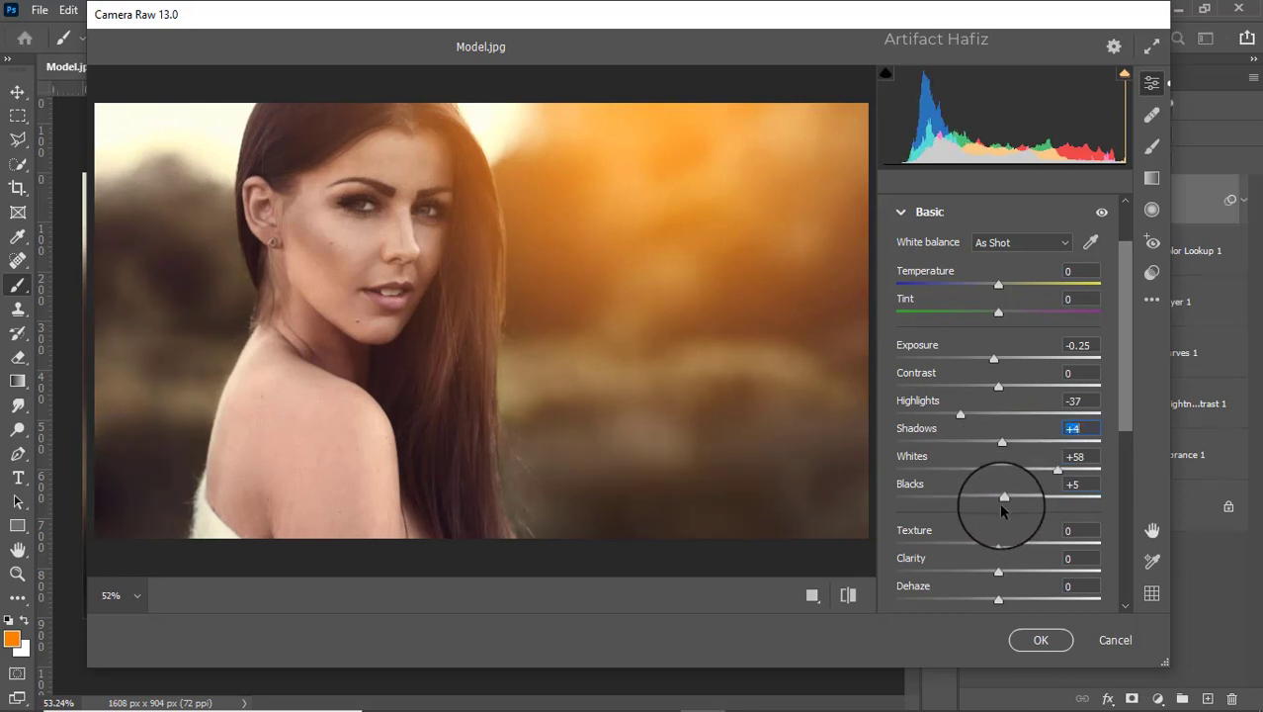
drag(1002, 497, 975, 501)
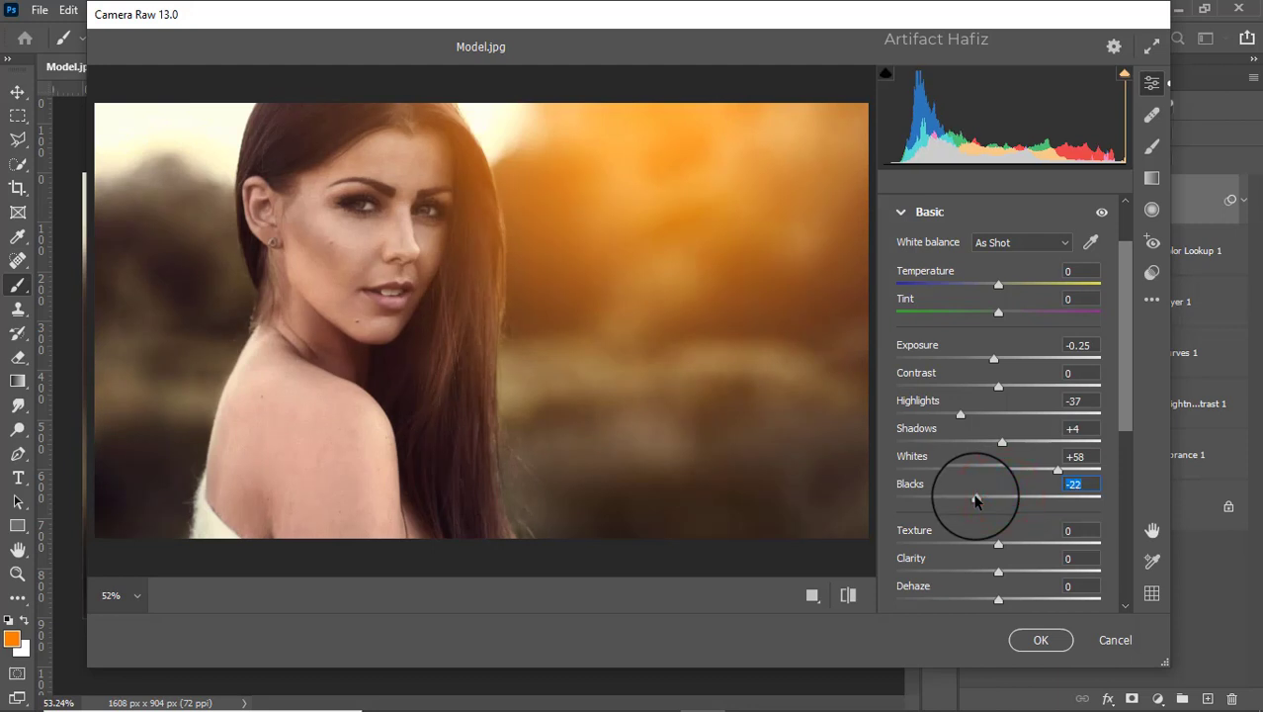
Set Texture to -8, Clarity to +6 and Dehaze to +8 in the Basic adjustments.
scroll(998, 464, down, 2)
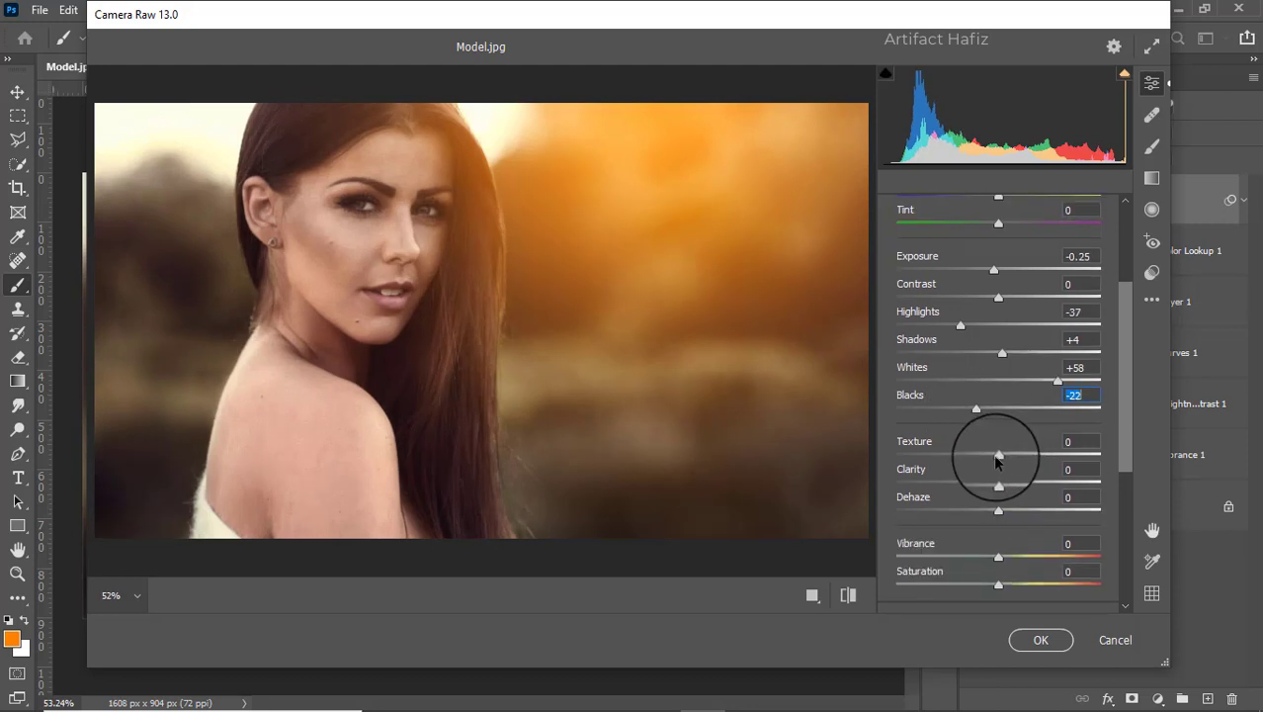
drag(998, 458, 1004, 490)
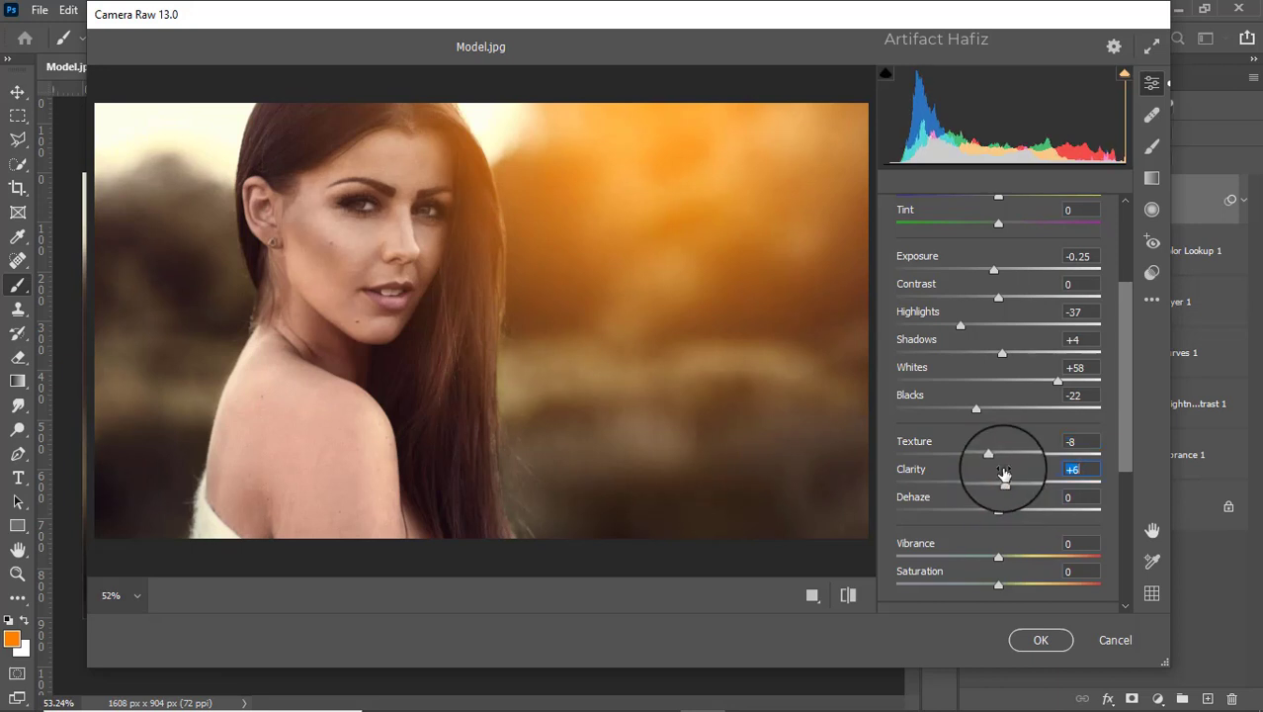
scroll(1003, 475, down, 2)
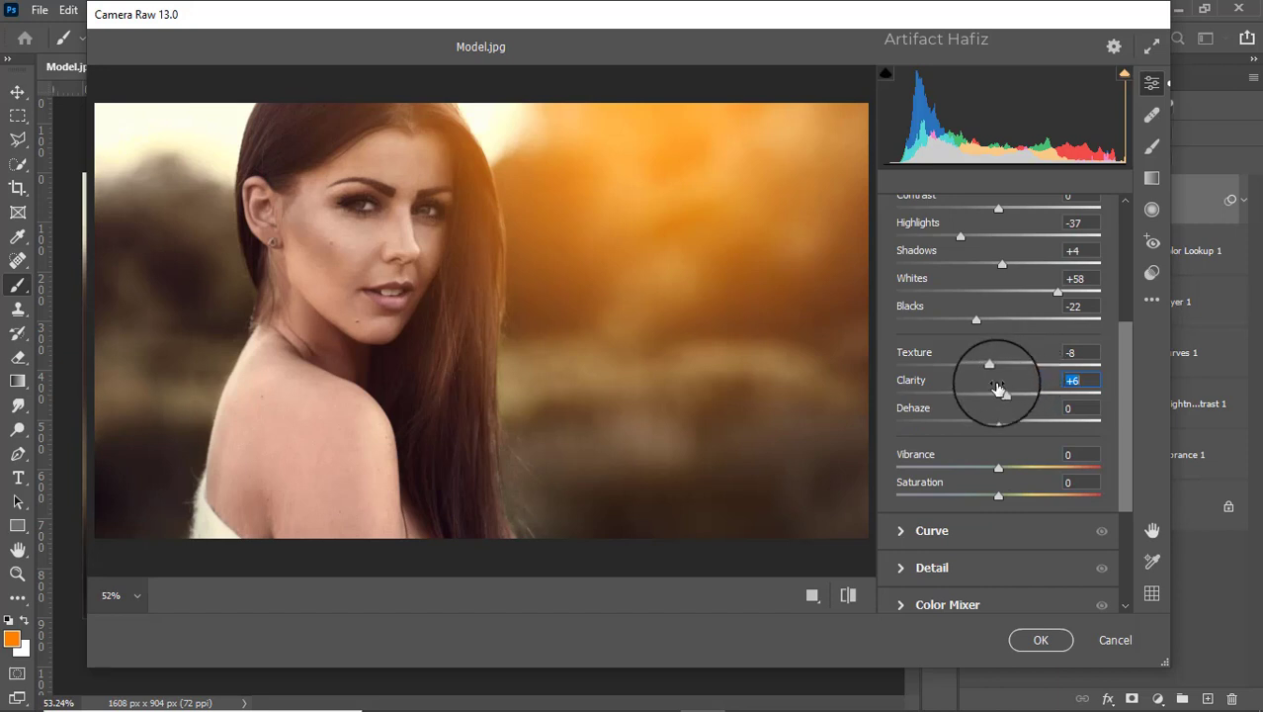
mouse_move(998, 421)
mouse_down()
mouse_move(1020, 422)
mouse_move(1009, 430)
mouse_up()
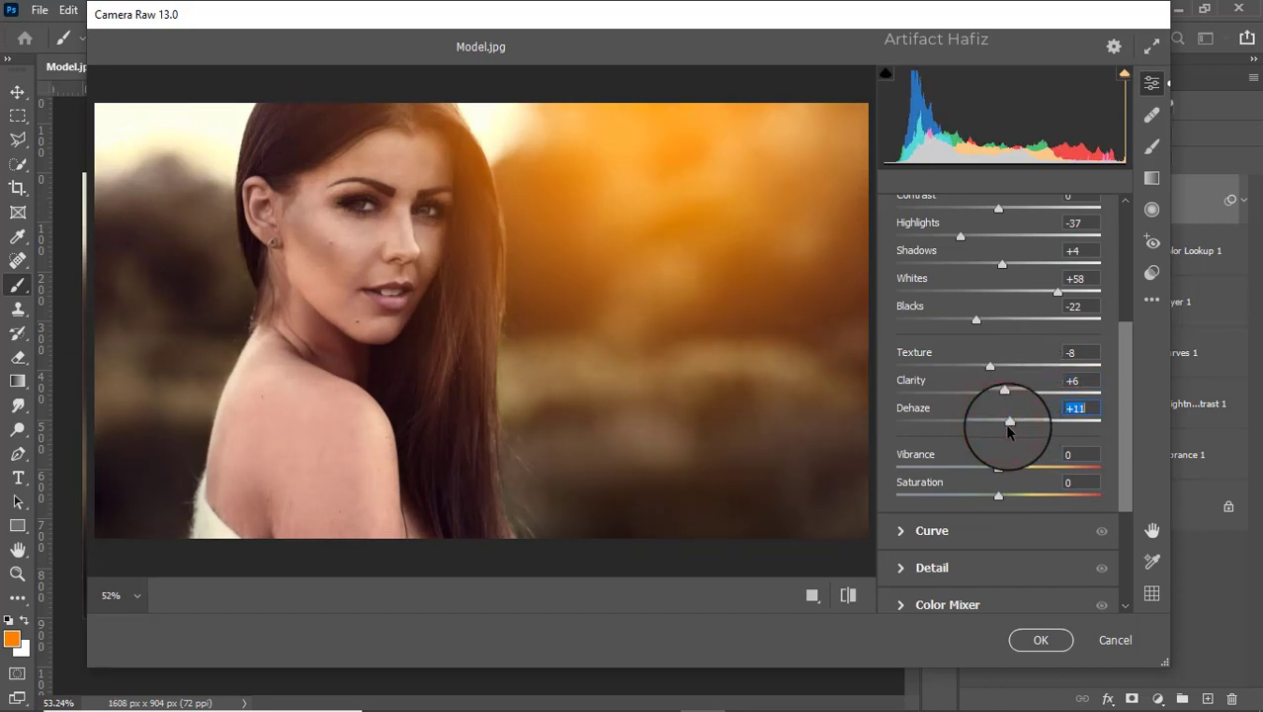
Add a shadow and a highlight point to the main point curve, and raise the blue curve's black point to output 10.
scroll(1005, 432, down, 3)
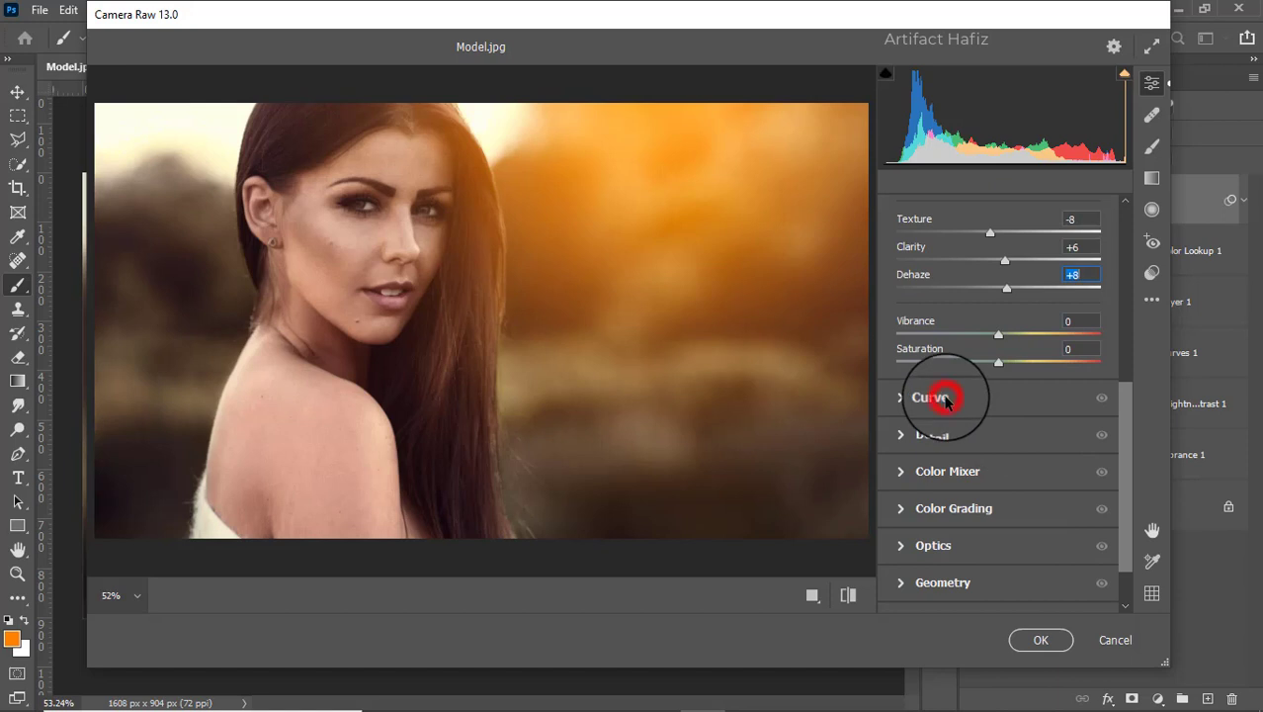
click(943, 398)
click(949, 450)
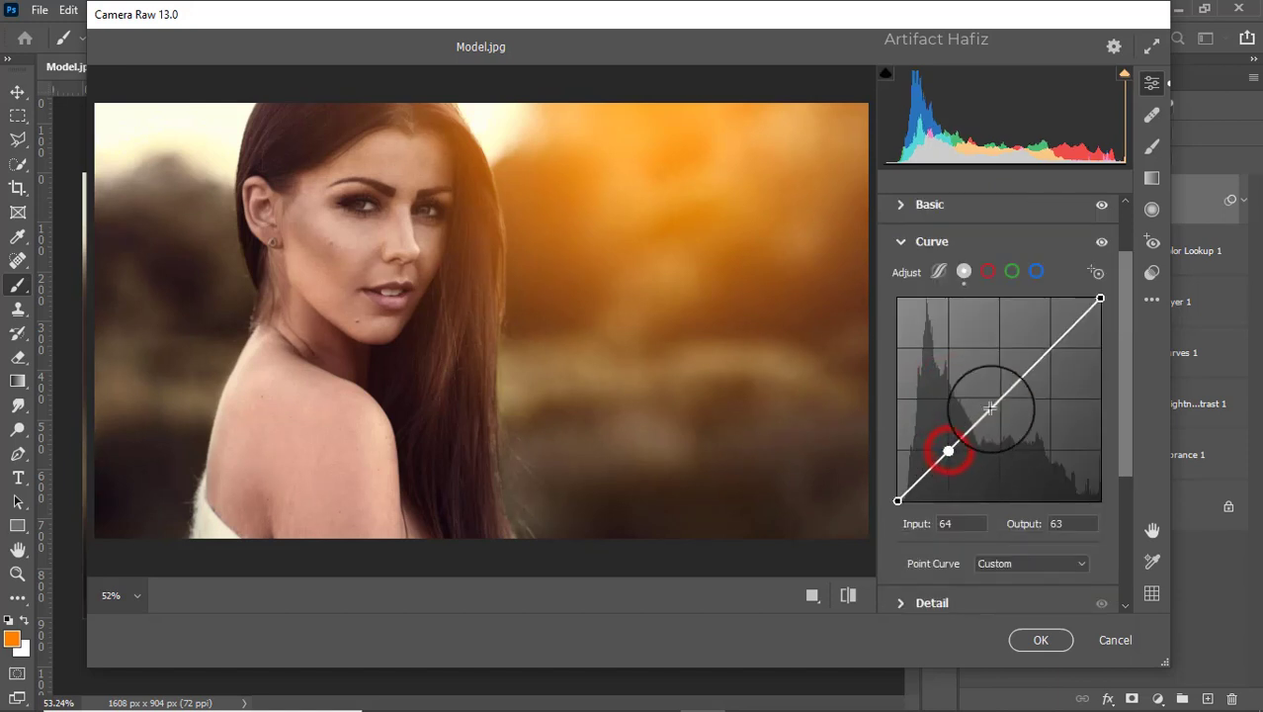
click(1042, 356)
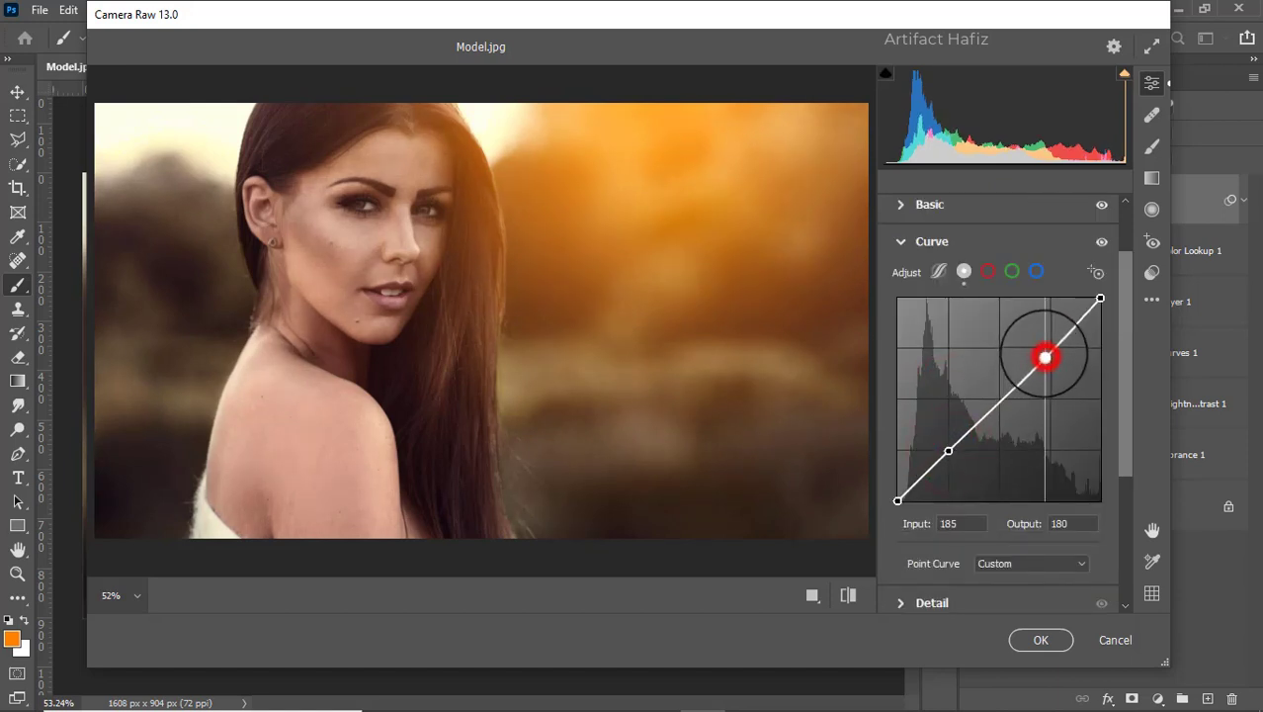
click(1035, 268)
drag(897, 500, 895, 493)
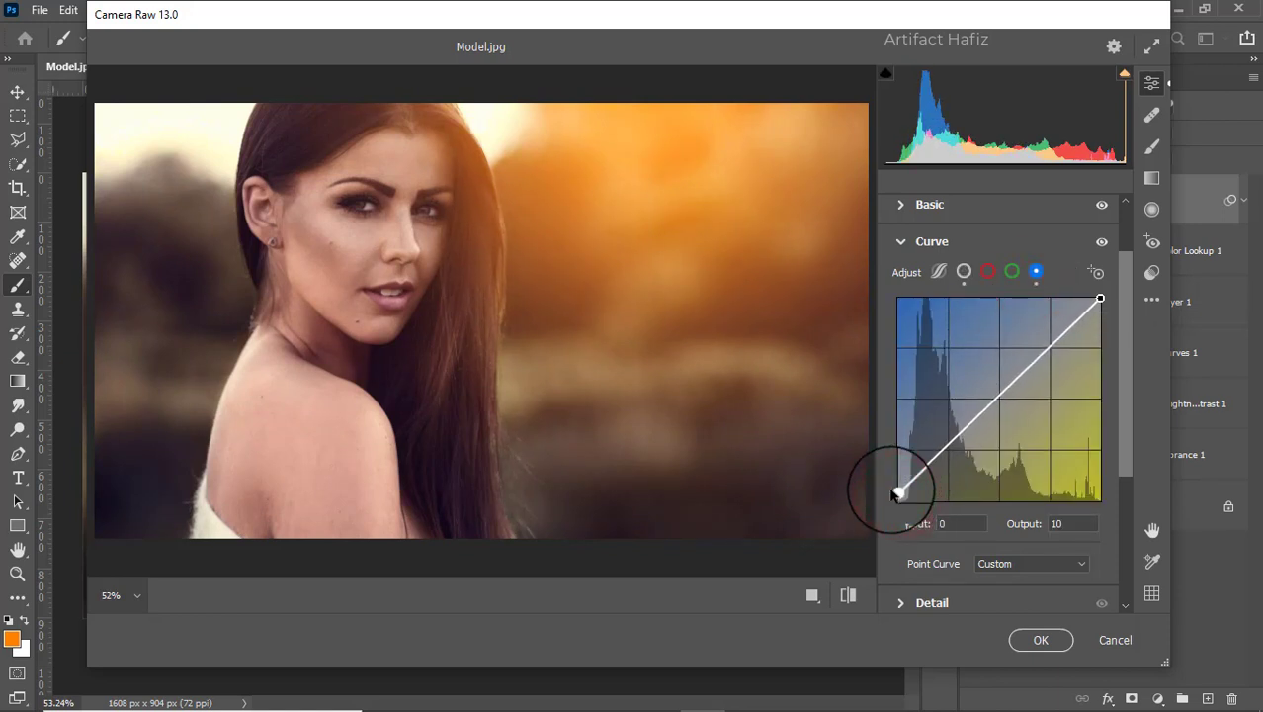
Set the Detail adjustments to Sharpening 8, Noise Reduction 12 and Color Noise Reduction 10.
scroll(983, 532, down, 1)
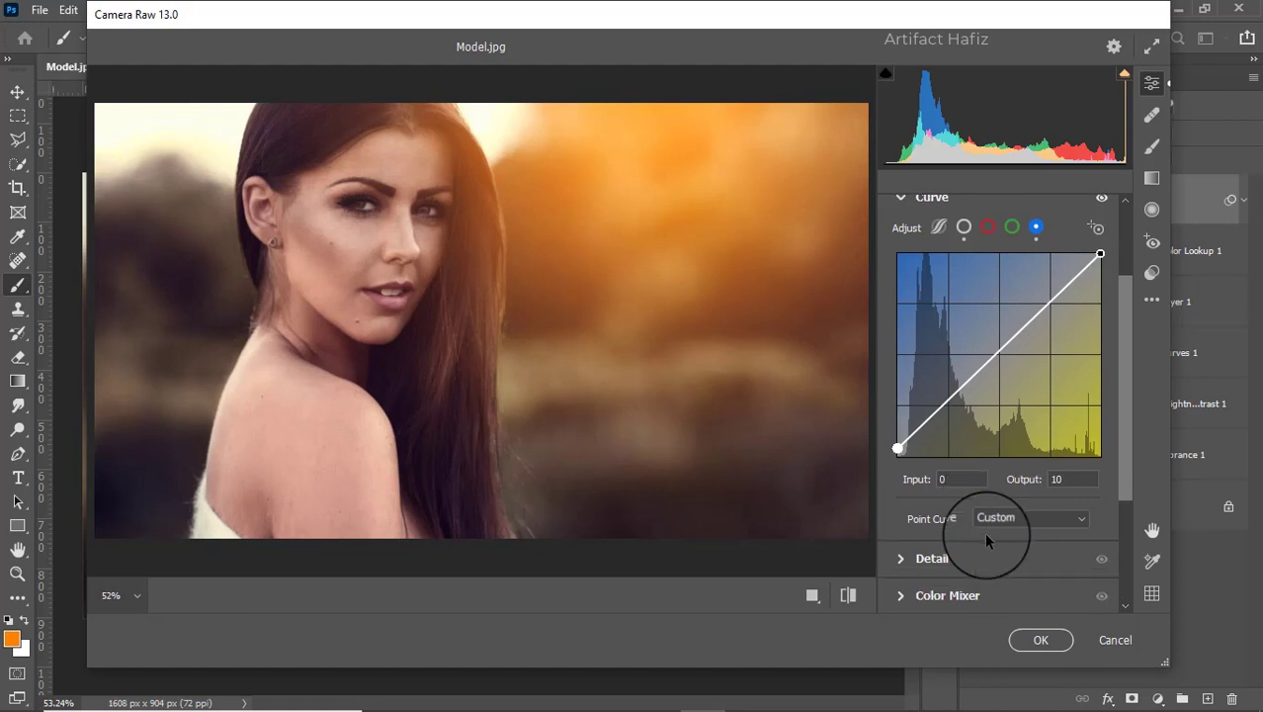
scroll(918, 483, down, 2)
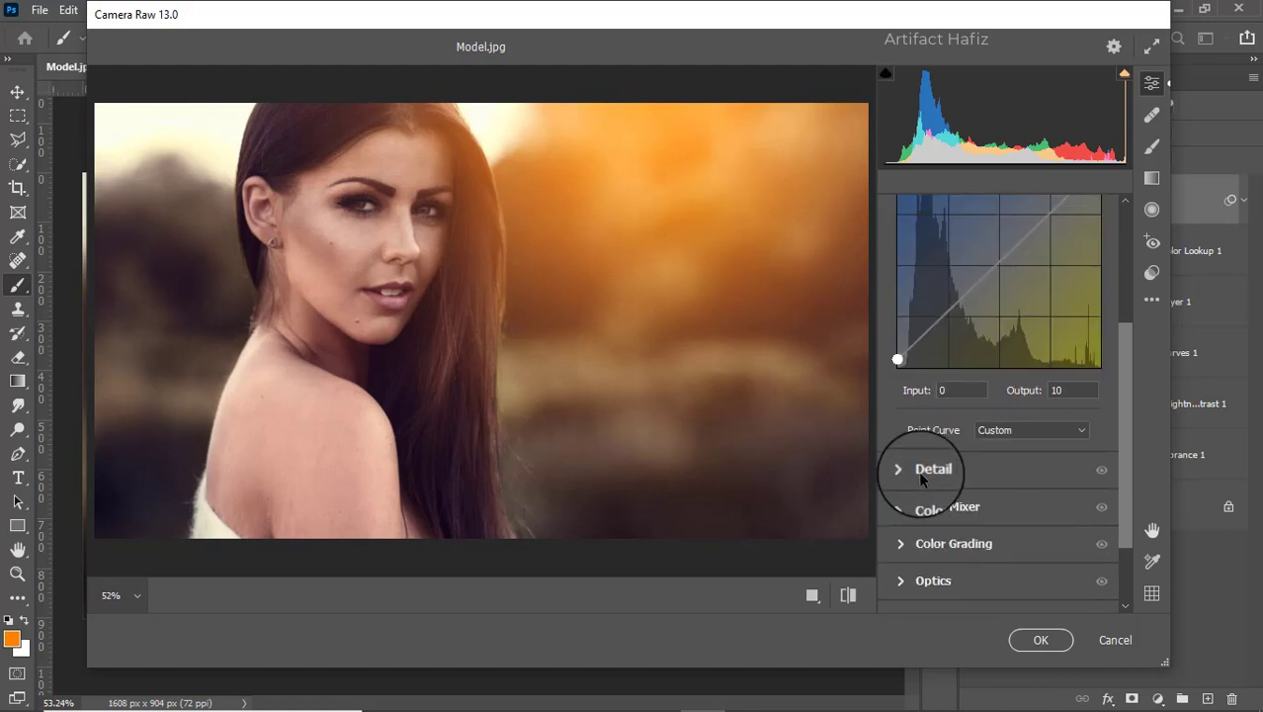
click(920, 472)
drag(895, 406, 905, 447)
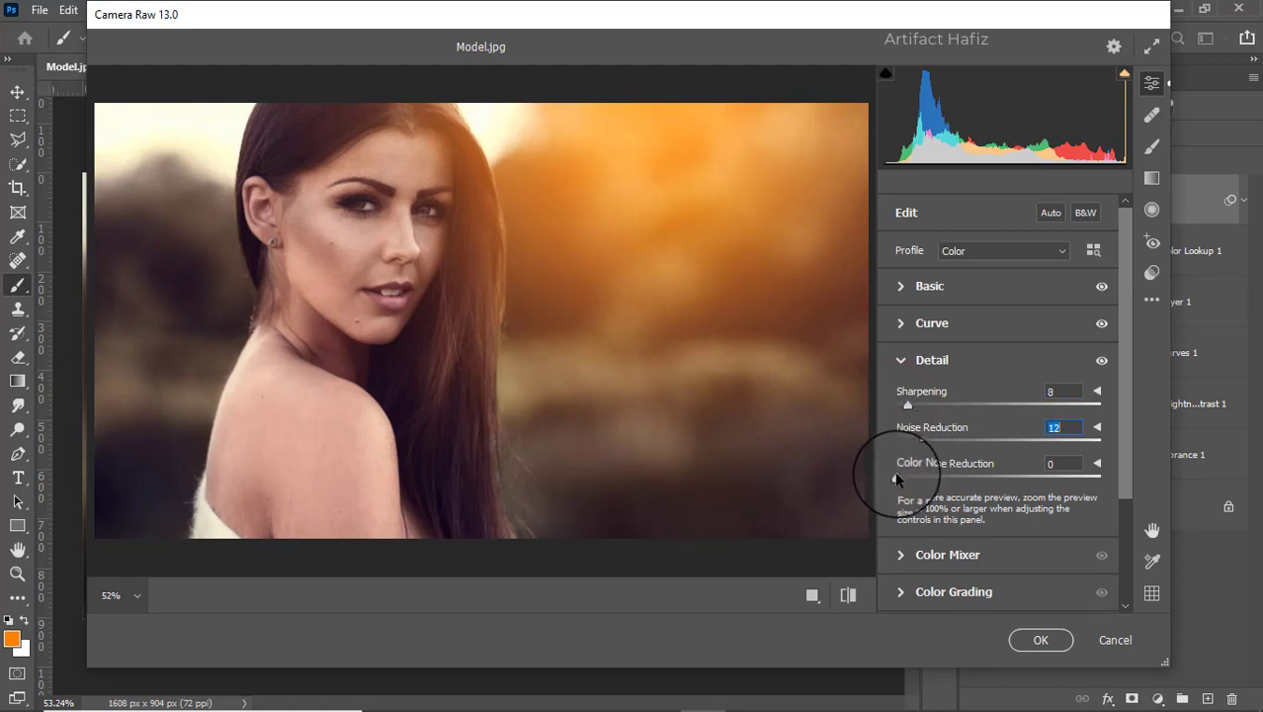
drag(896, 479, 903, 482)
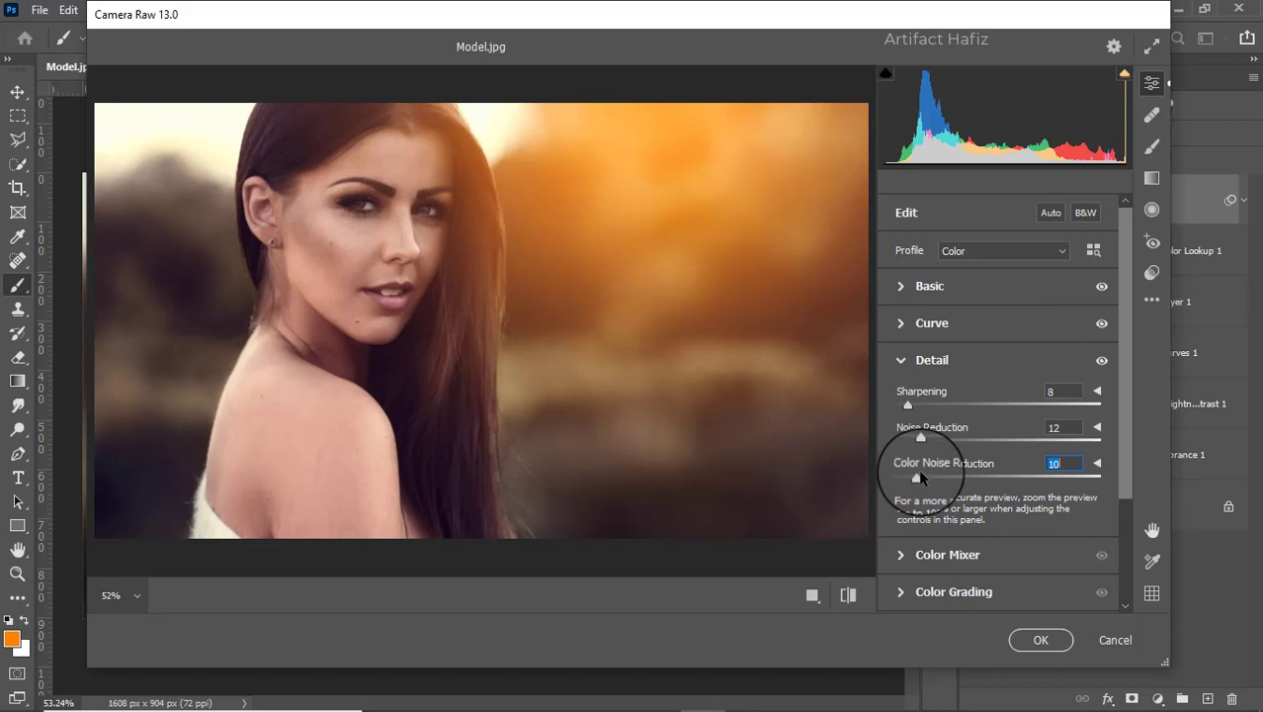
Set the Color Mixer's HSL saturation to Reds +100, Oranges +15, Yellows -18, Greens +7, Aquas +9 and Blues +11.
scroll(918, 469, down, 3)
click(919, 423)
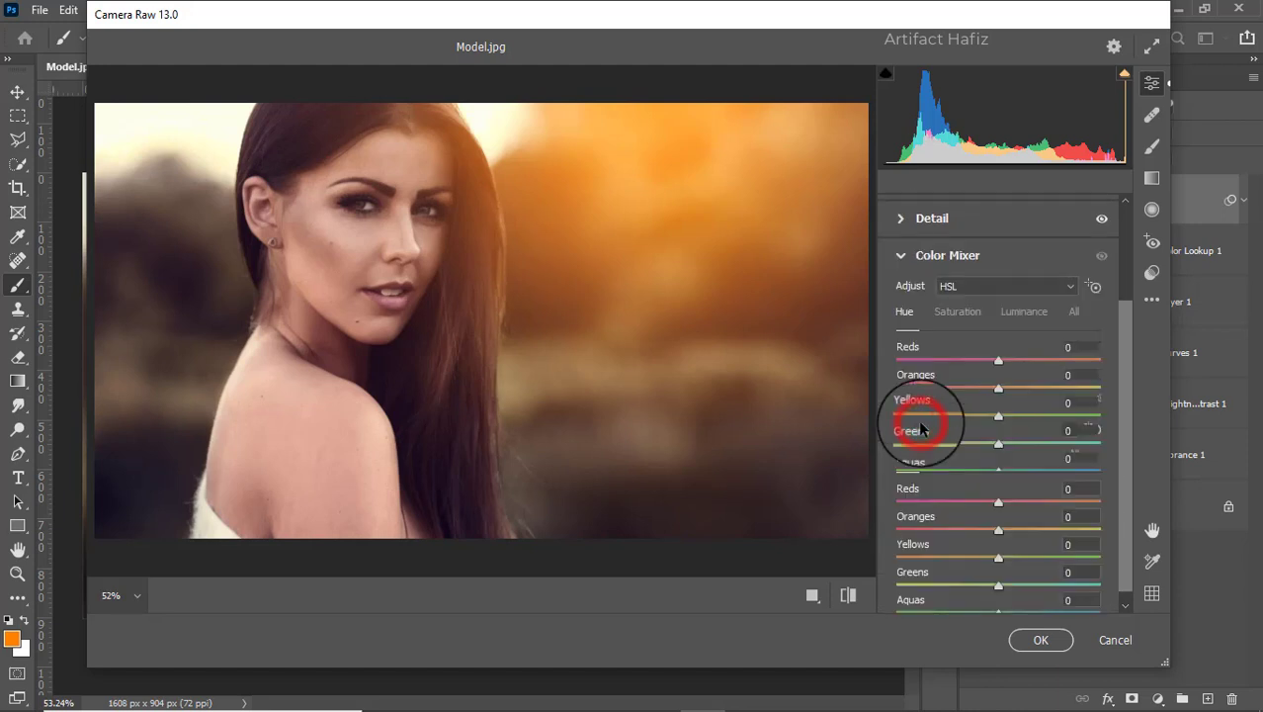
click(962, 318)
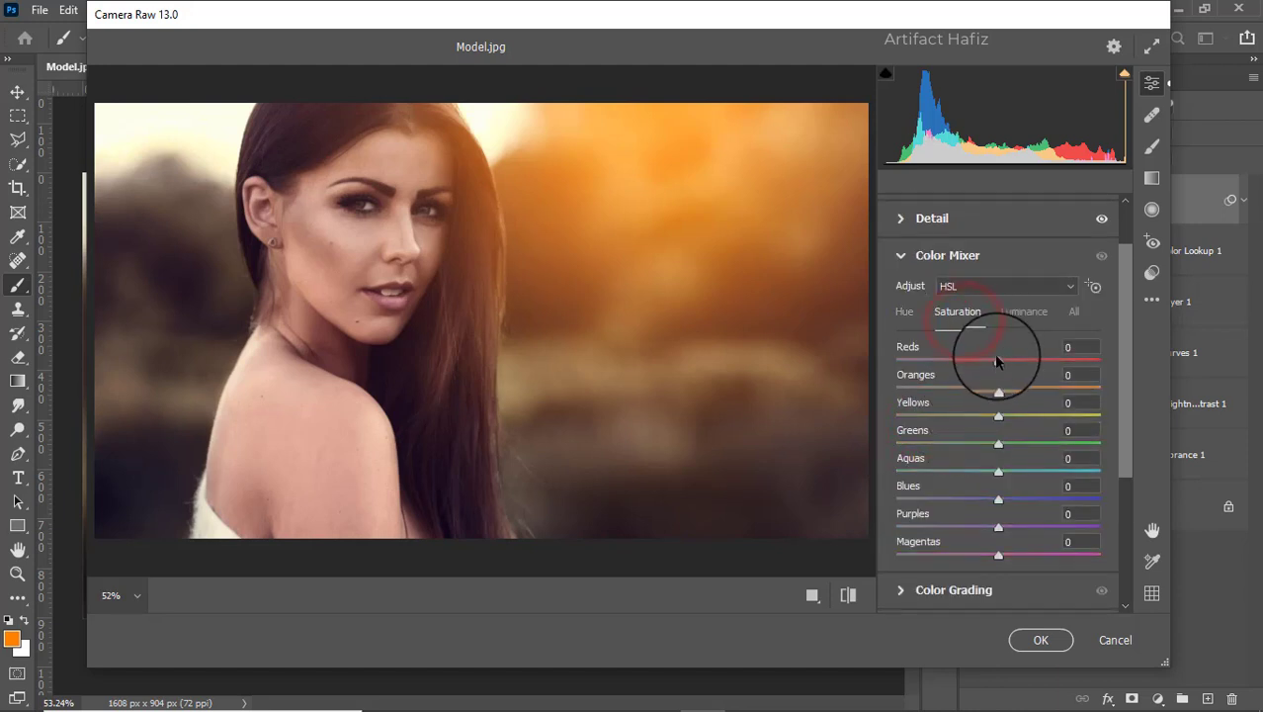
drag(998, 359, 1078, 384)
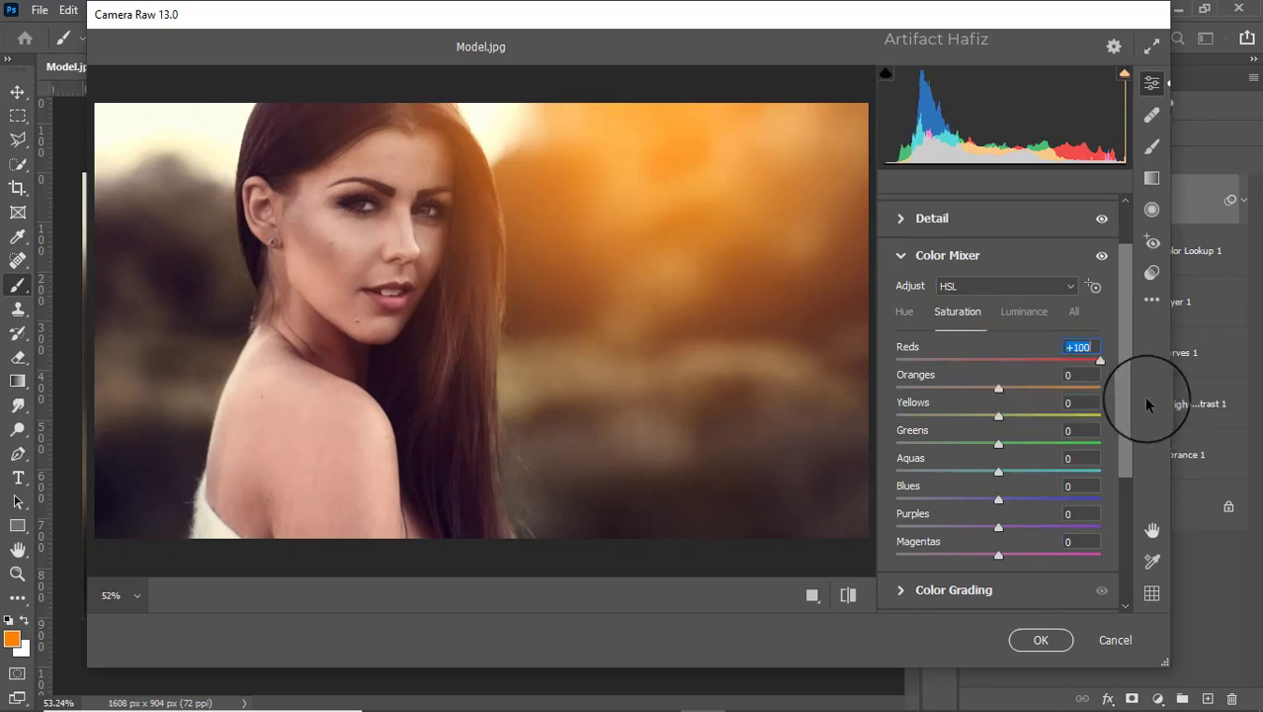
click(999, 416)
drag(999, 416, 982, 443)
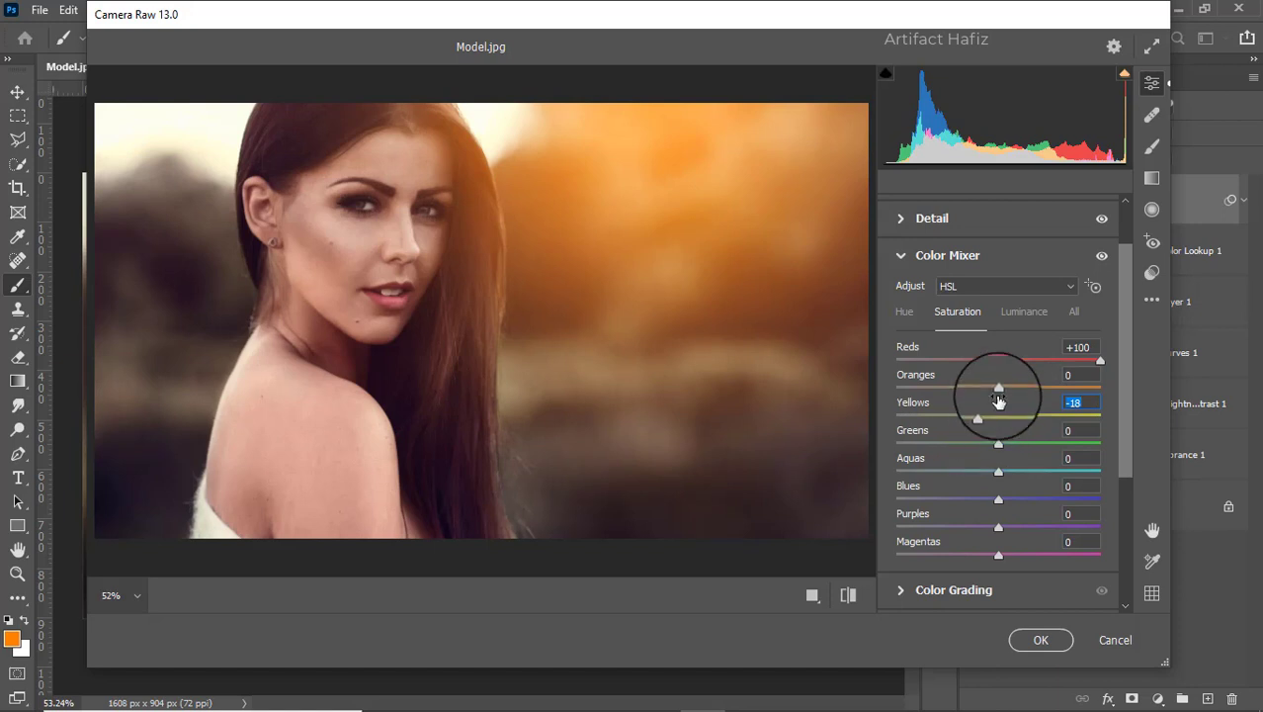
drag(999, 389, 1016, 397)
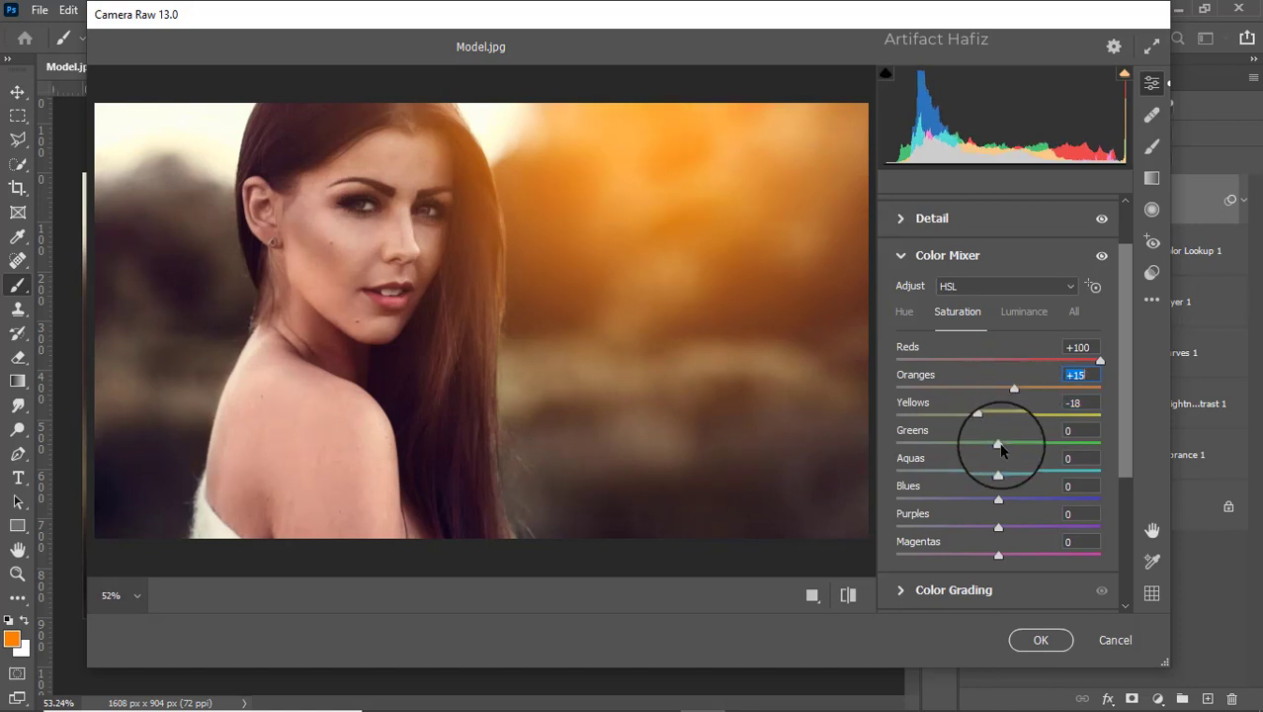
drag(1000, 442, 1012, 506)
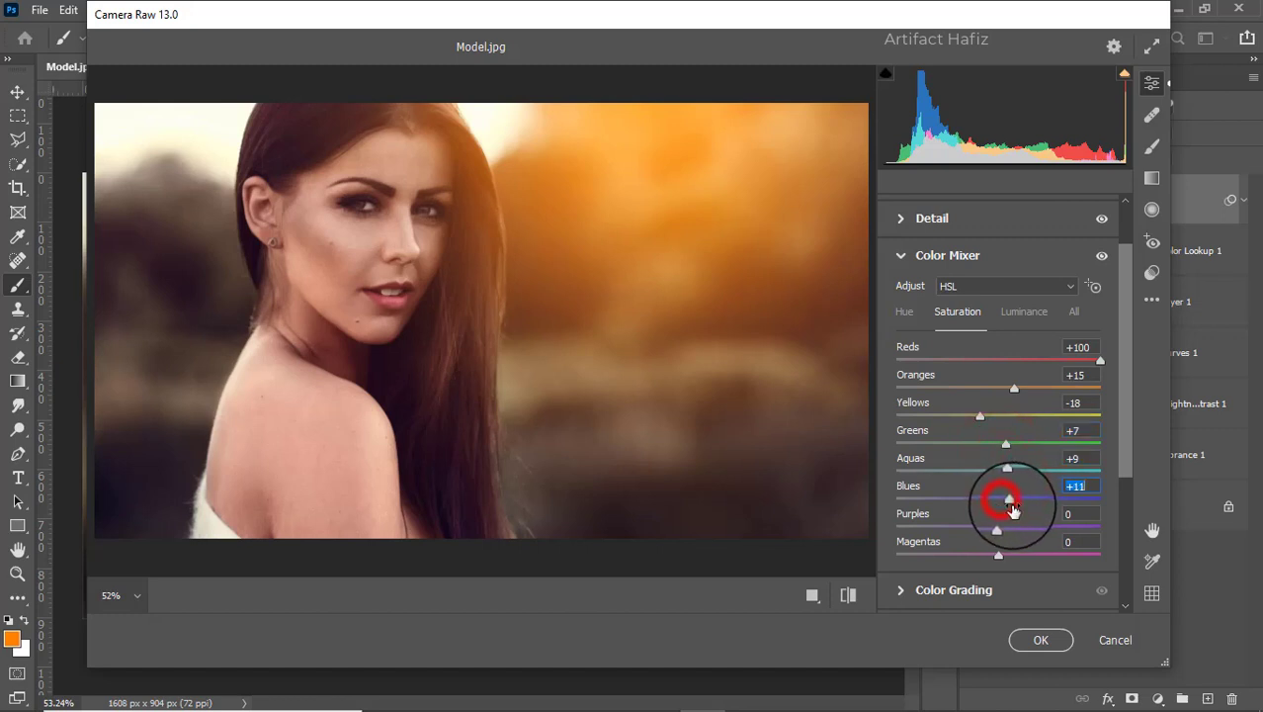
Set the Color Mixer's luminance to Oranges +15, Aquas +7 and Blues +6.
click(1023, 311)
drag(997, 499, 1005, 470)
drag(1000, 390, 1016, 395)
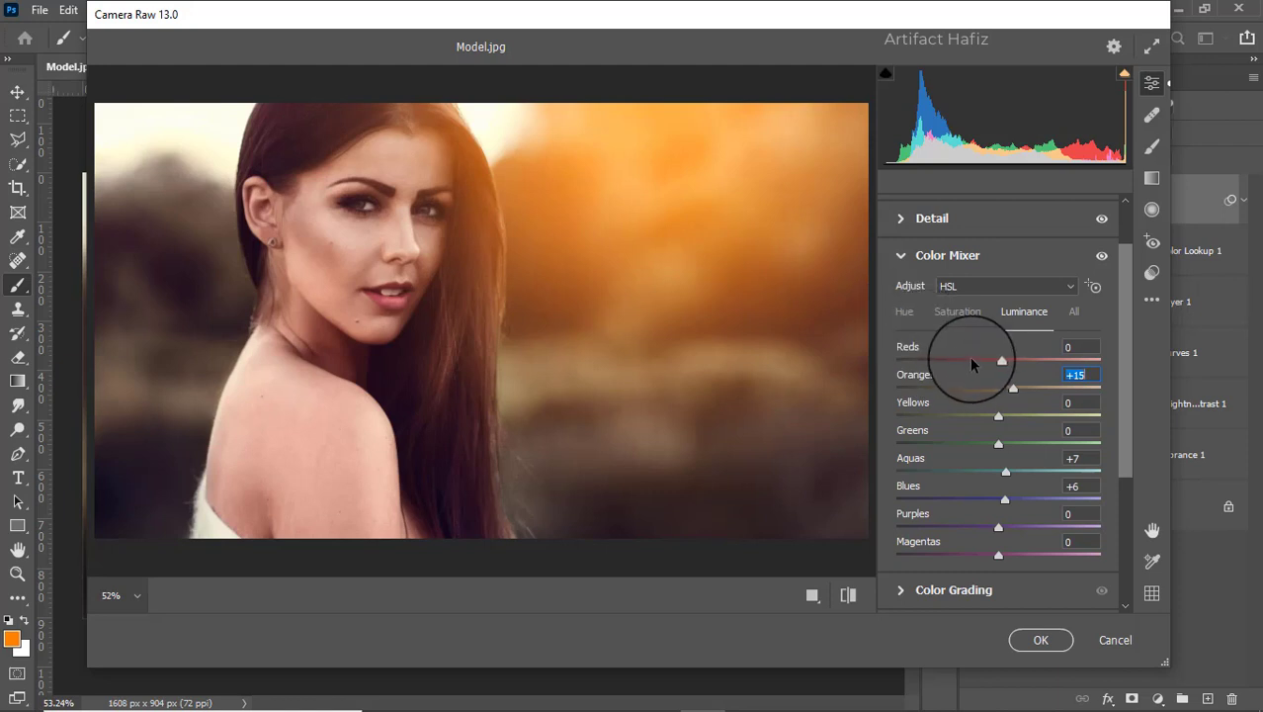
Set the Color Mixer's hue to Yellows -8, Aquas -100 and Blues -100.
click(903, 311)
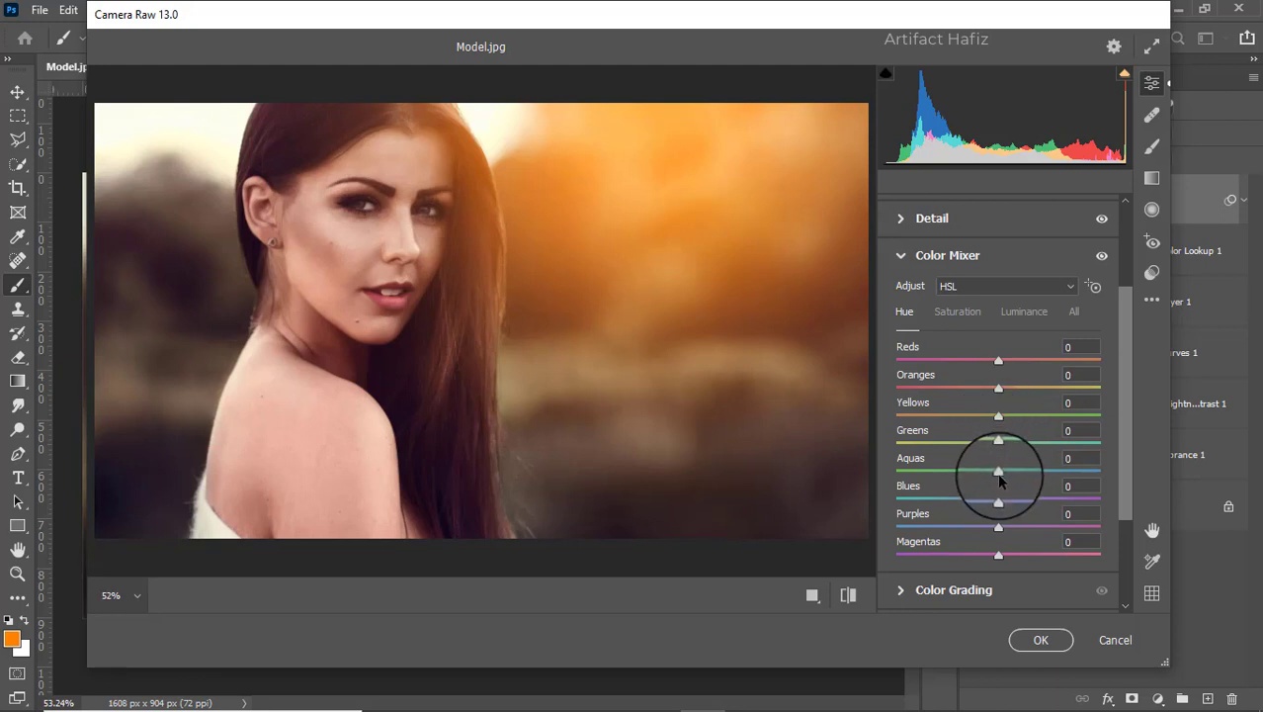
drag(999, 473, 896, 471)
drag(998, 502, 819, 503)
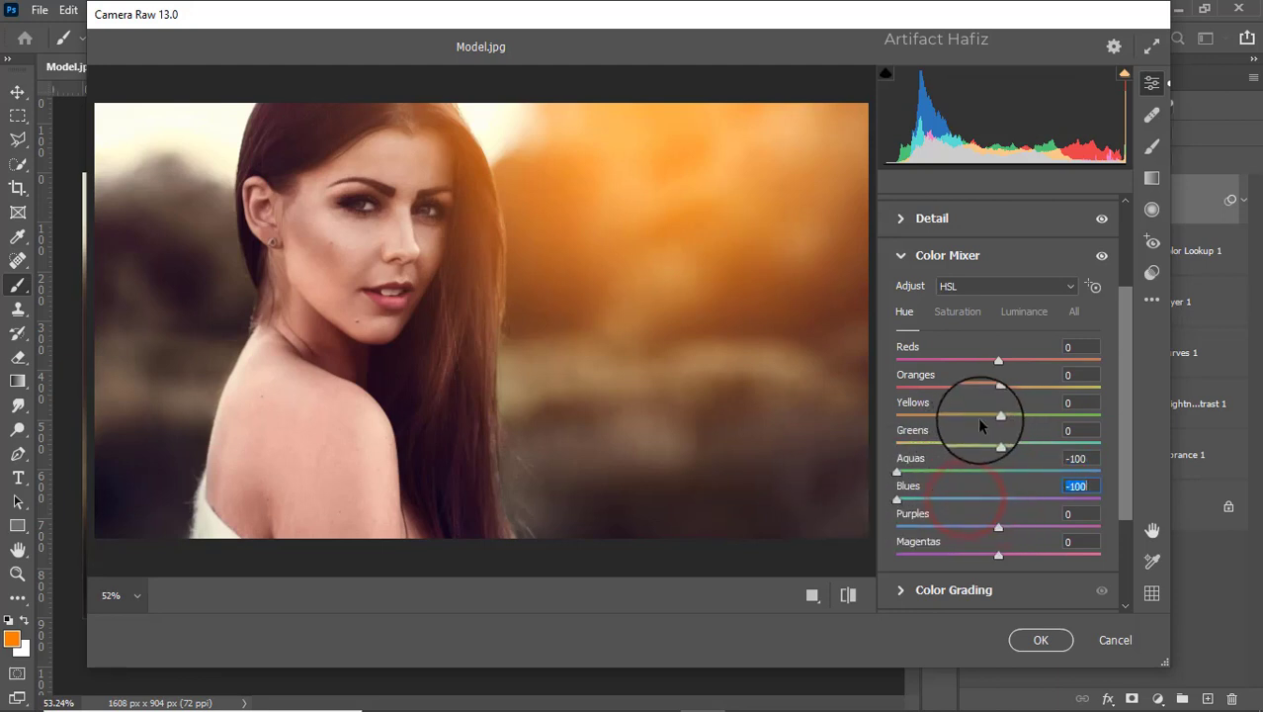
mouse_move(996, 420)
mouse_down()
mouse_move(961, 417)
mouse_move(1043, 429)
mouse_move(980, 441)
mouse_move(992, 444)
mouse_up()
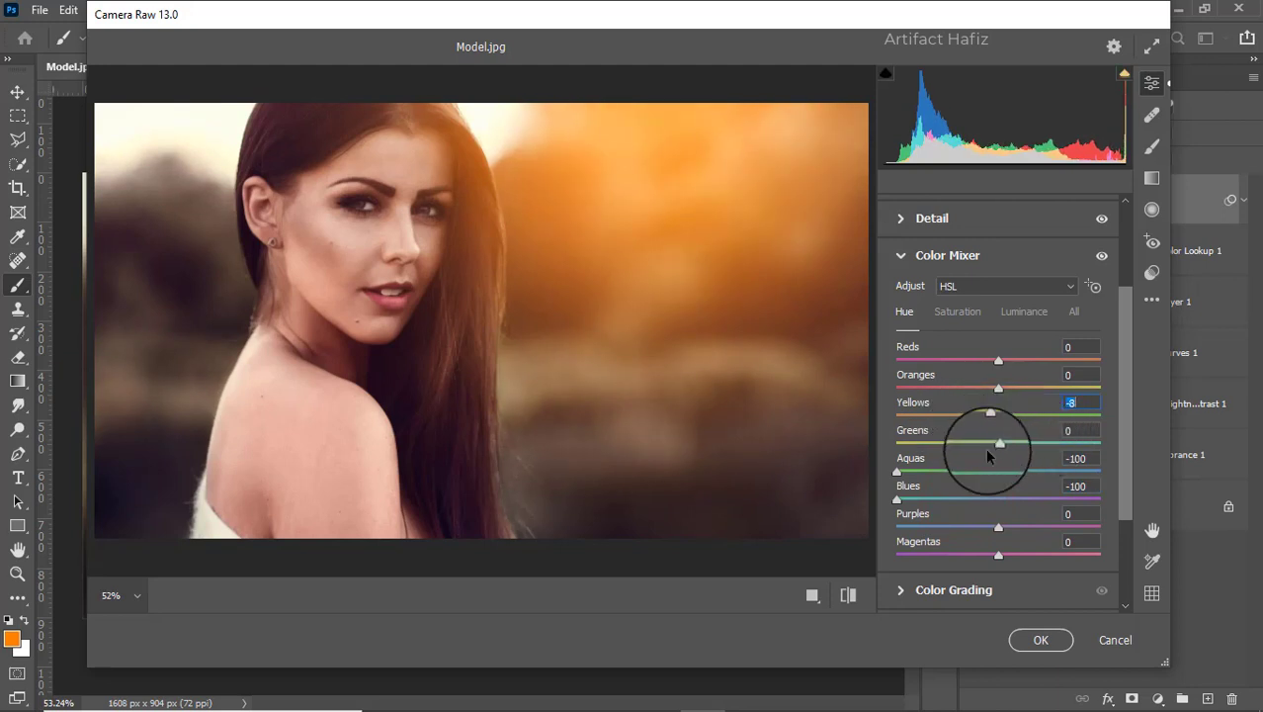
Color grade the shadows blue with hue 235 and saturation 17, and the highlights yellow with hue 55 and saturation 13.
scroll(966, 510, down, 1)
click(908, 547)
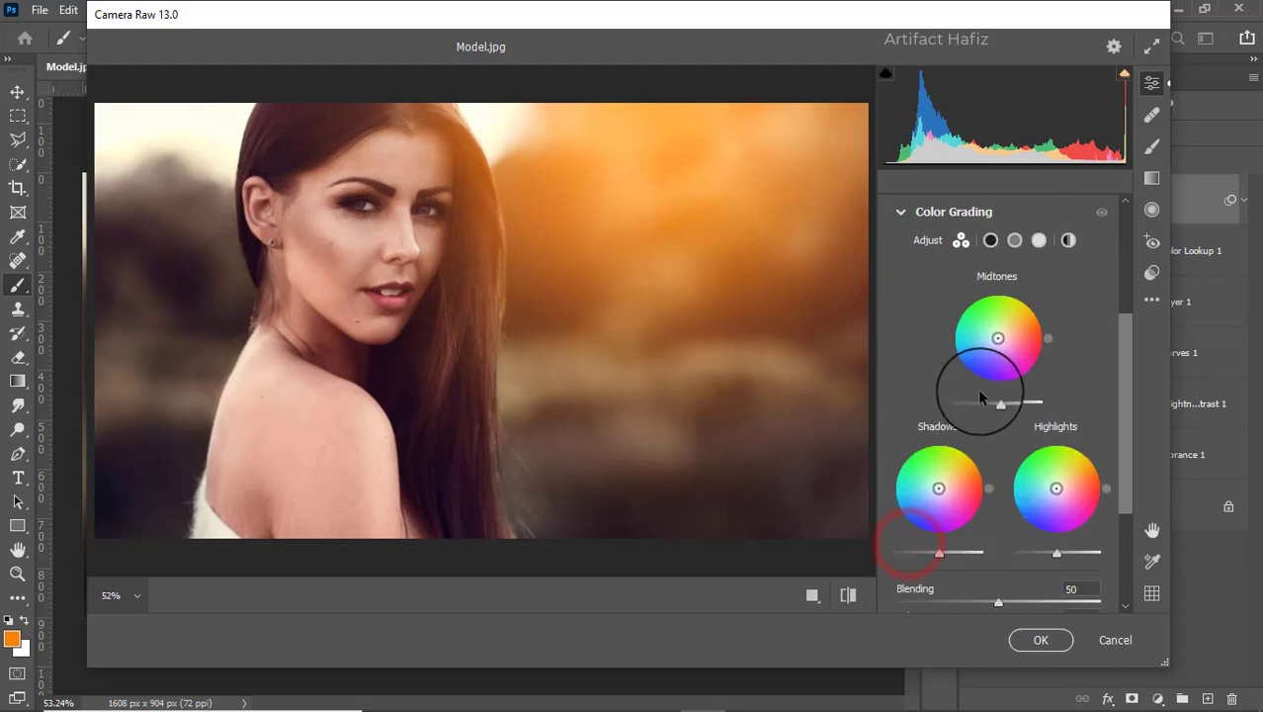
click(939, 489)
mouse_move(939, 488)
mouse_down()
mouse_move(895, 514)
mouse_move(908, 405)
mouse_move(881, 578)
mouse_up()
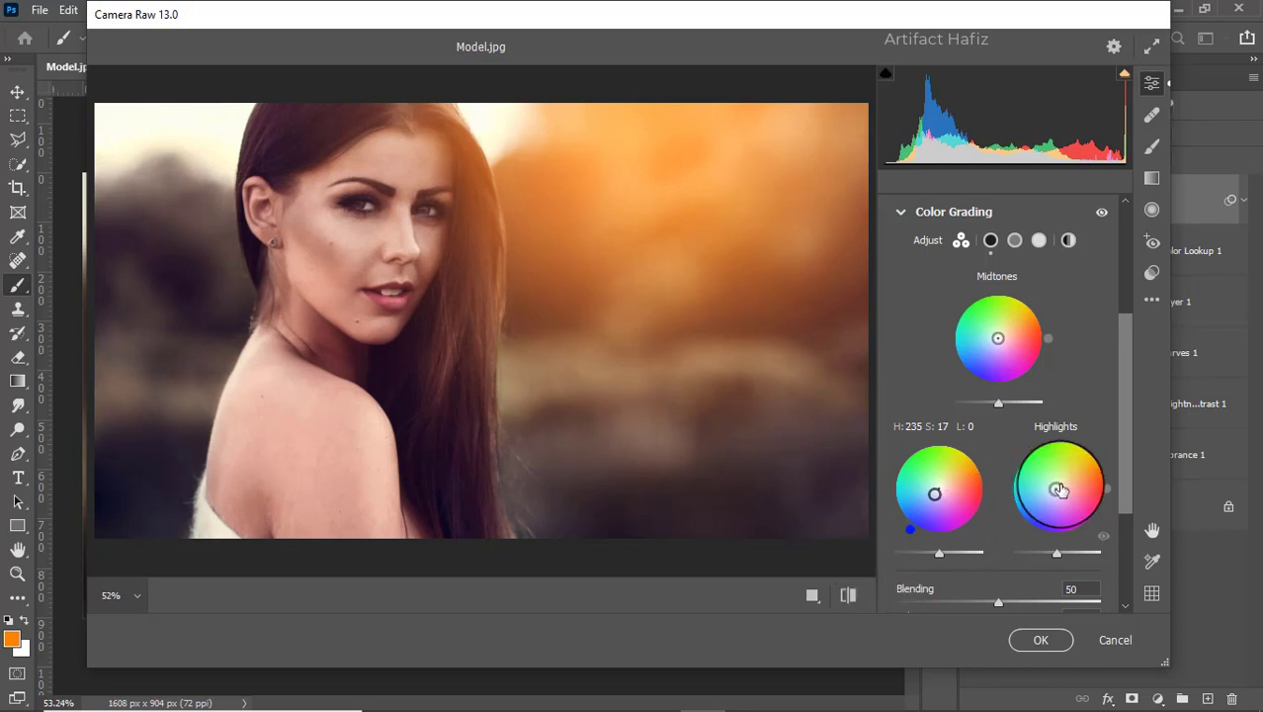
drag(1057, 487, 1087, 444)
Set the Calibration saturation to Red Primary -5, Green Primary +4 and Blue Primary +5, and apply the Camera Raw Filter.
scroll(1087, 440, down, 4)
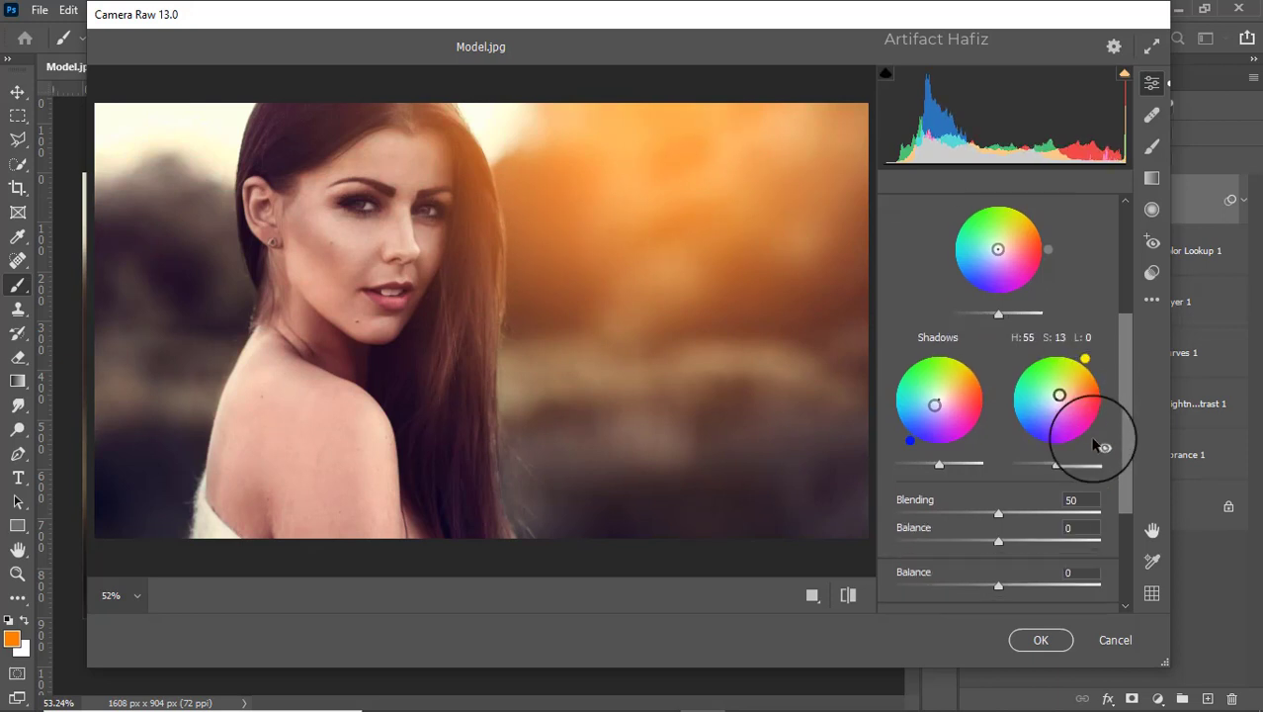
click(930, 594)
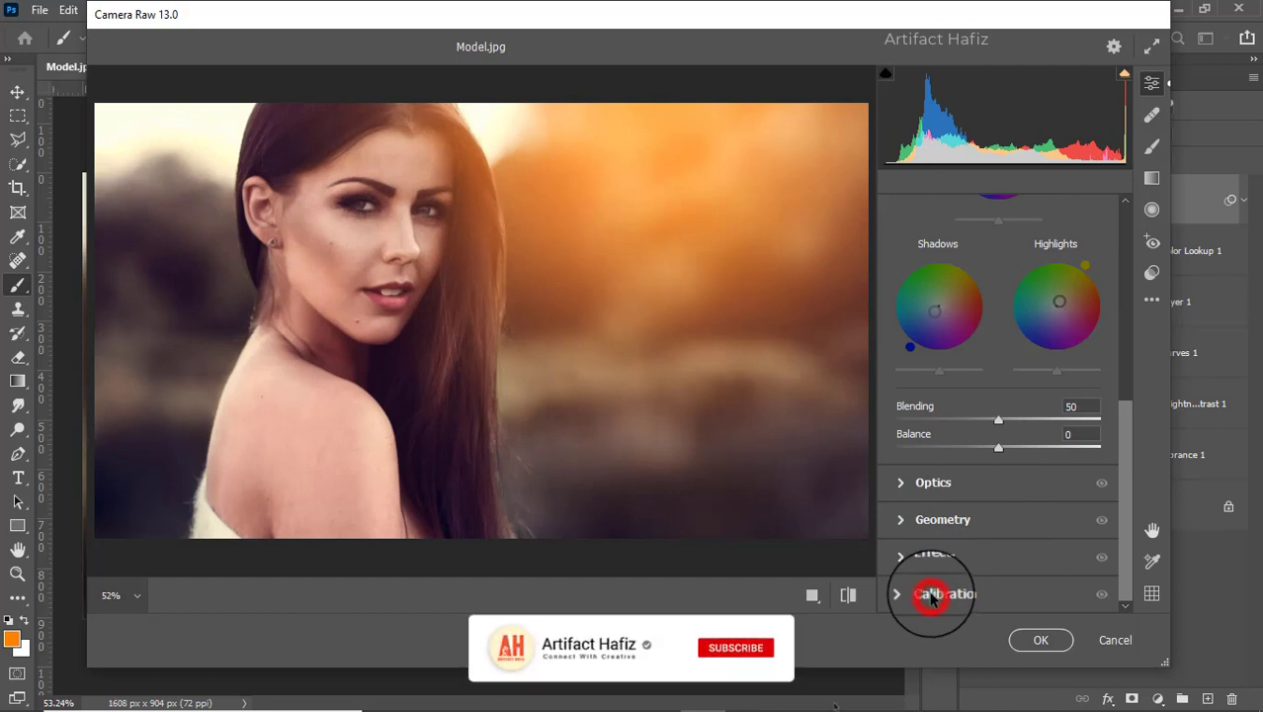
drag(1000, 428, 995, 435)
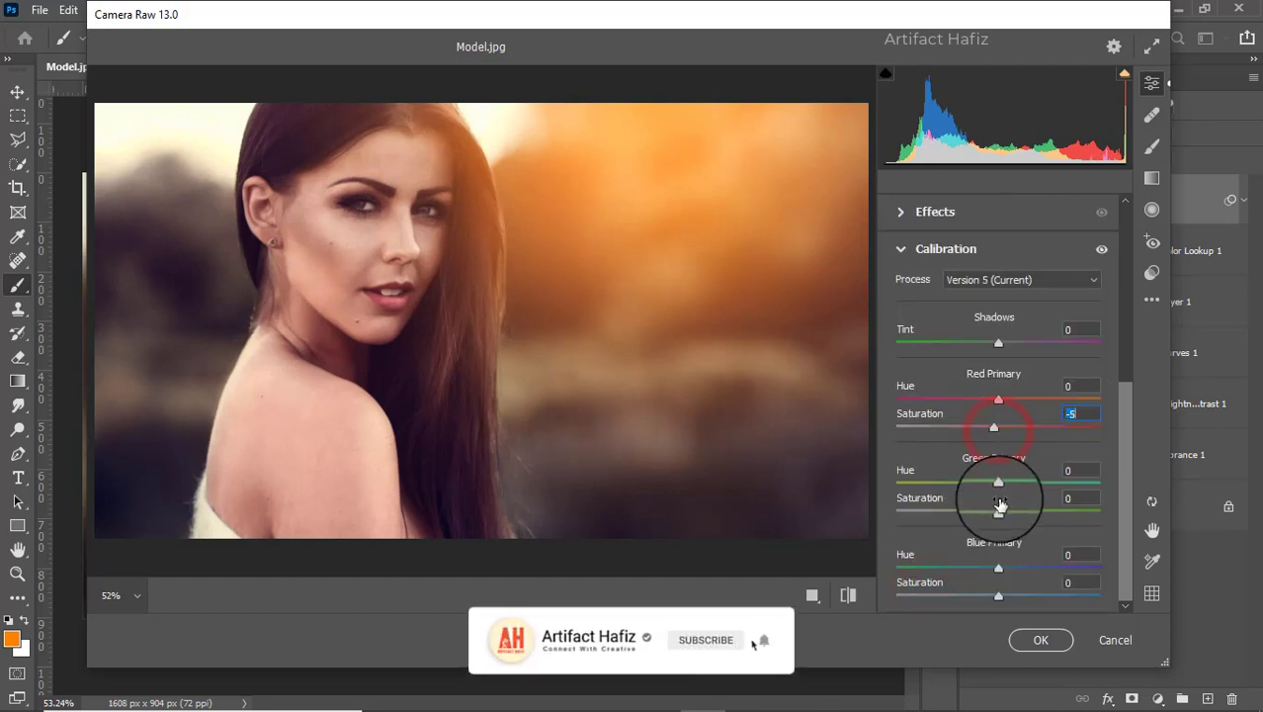
drag(998, 510, 1003, 511)
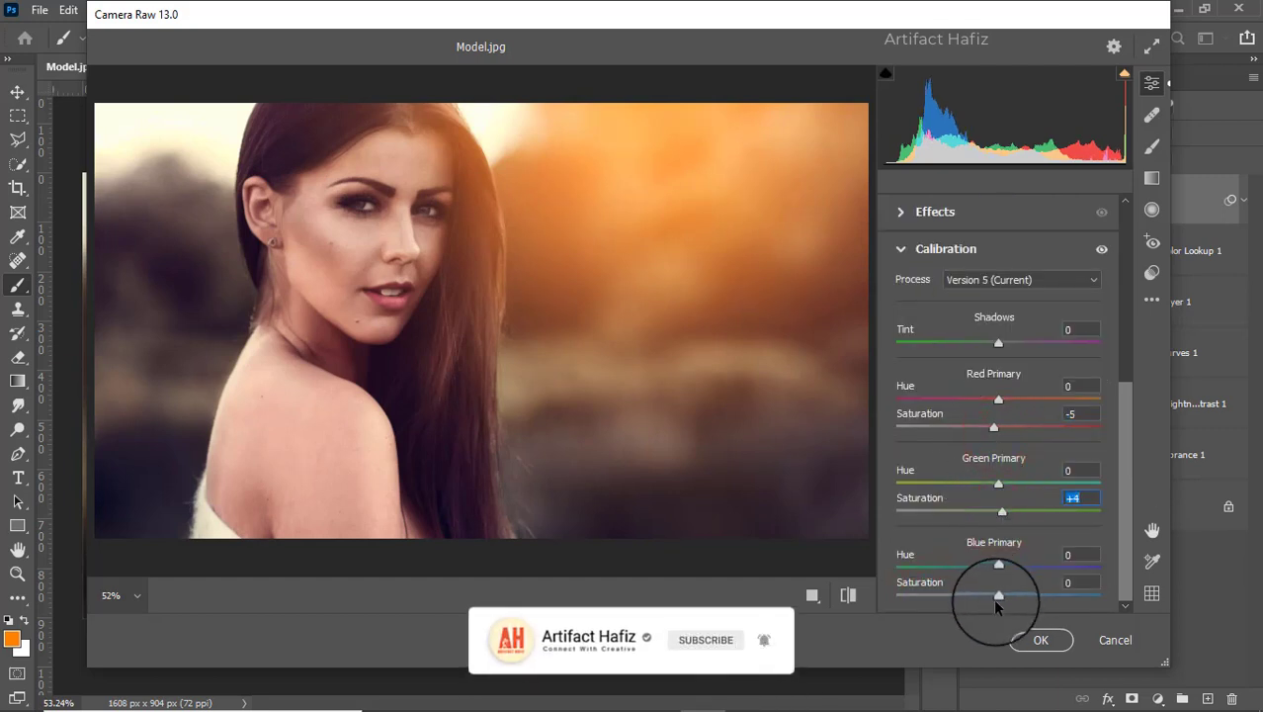
drag(1001, 597, 1004, 601)
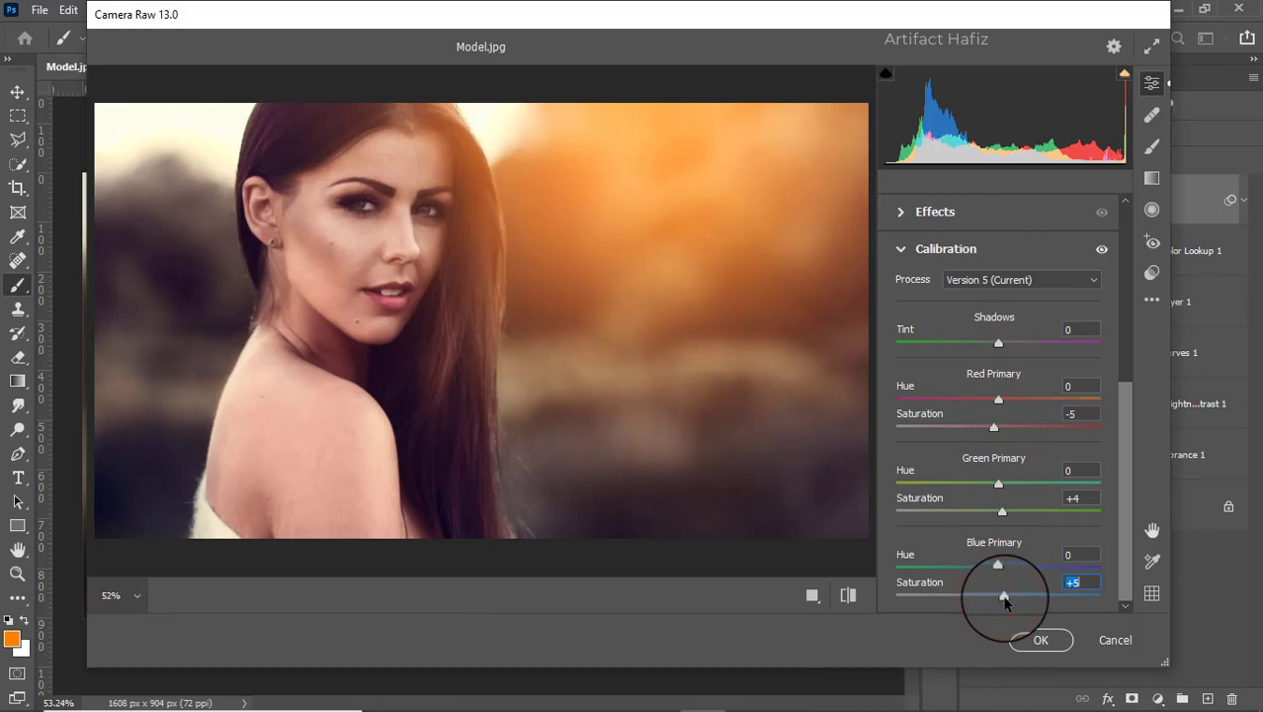
click(1040, 638)
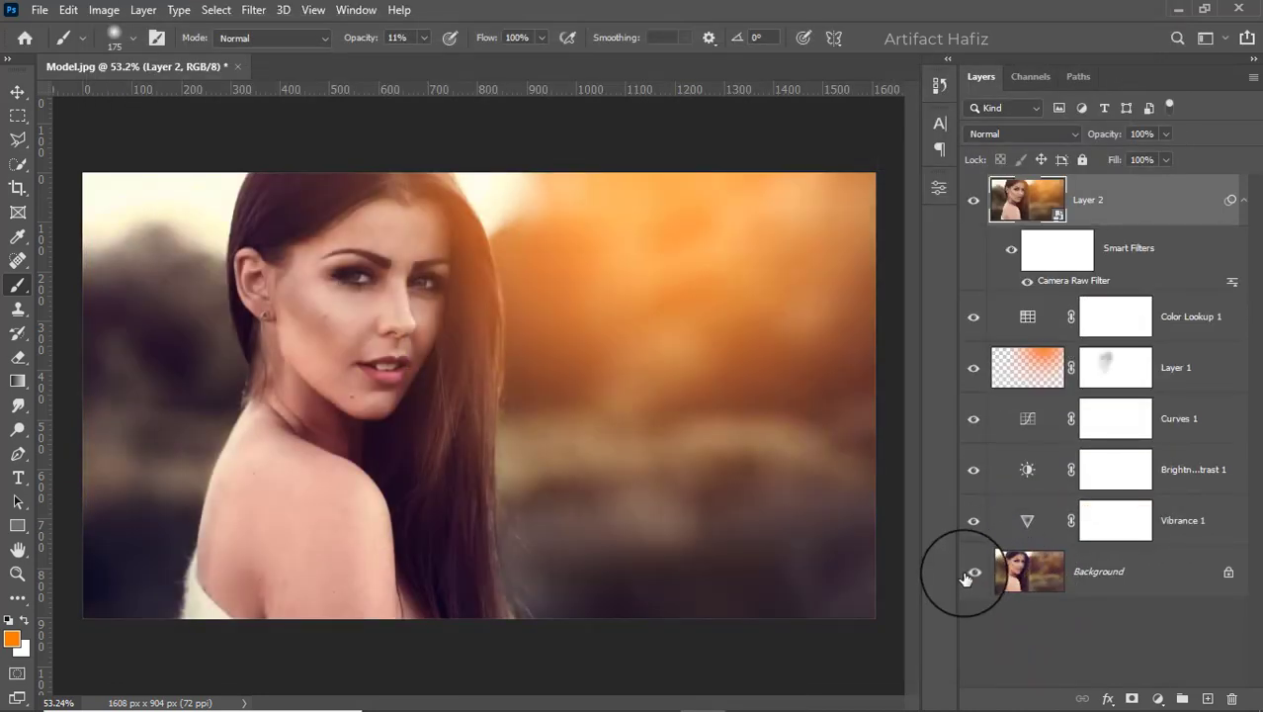
Compare the original photo with the finished effect by toggling the visibility of all layers above the Background.
alt+click(974, 575)
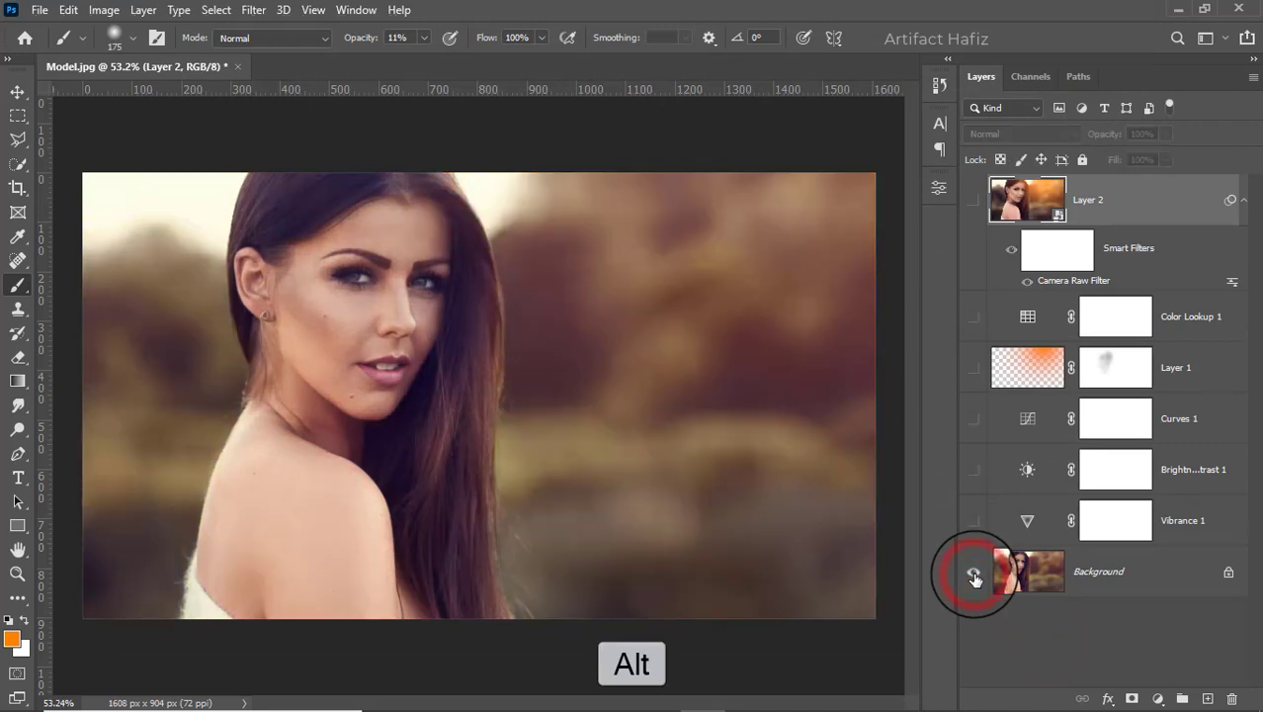
alt+click(973, 575)
alt+click(974, 575)
alt+click(974, 575)
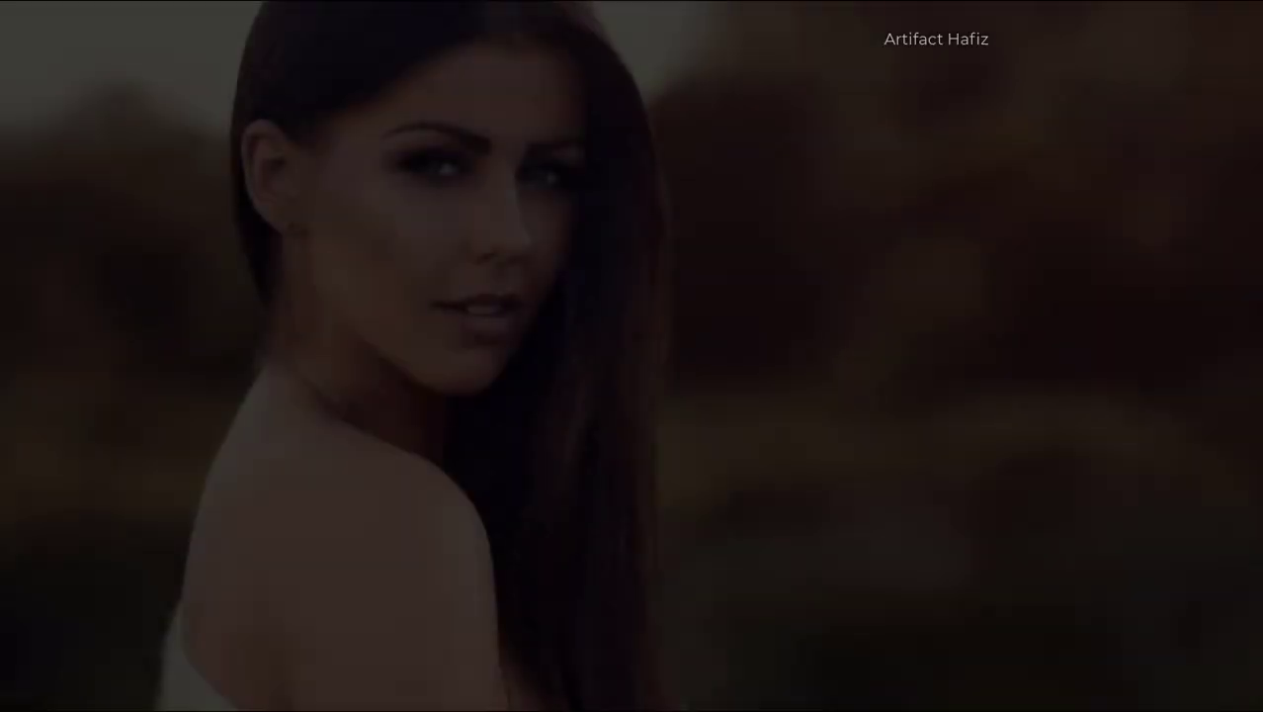